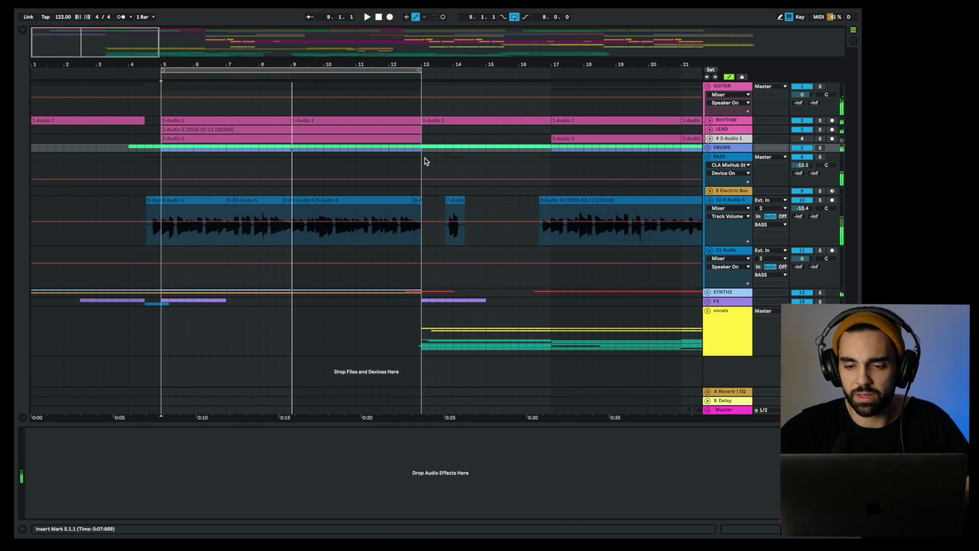
- Stop playback and select the RHYTHM guitar track
{"action": "key", "text": "space"}
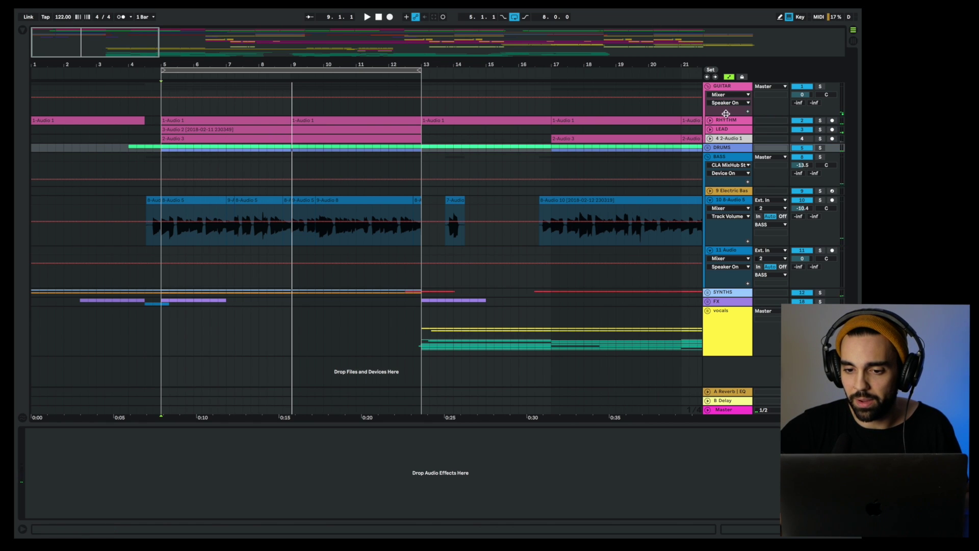
{"action": "left_click", "coordinate": [724, 122]}
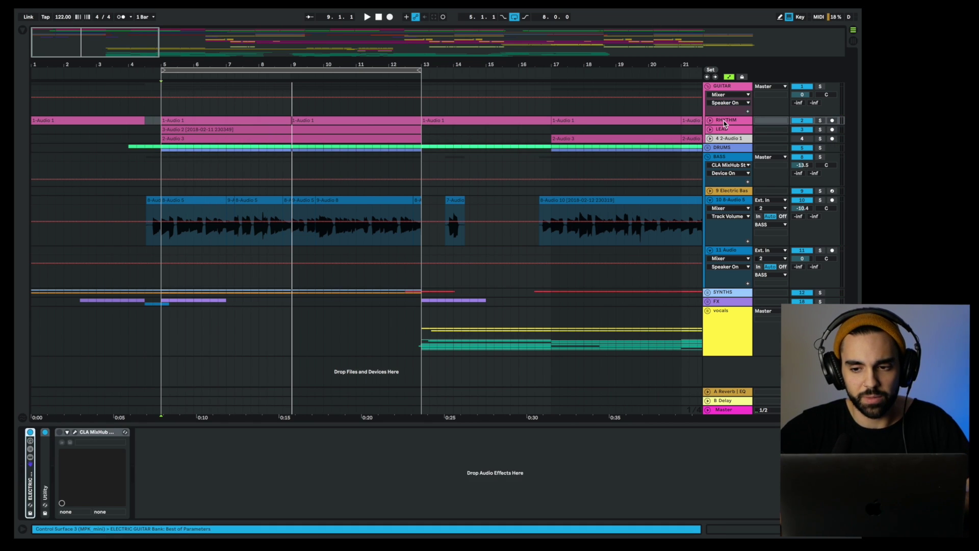
- On the LEAD track, load the CLA Guitars > Solo Guitar 2 preset into CLA MixHub
{"action": "left_click", "coordinate": [726, 130]}
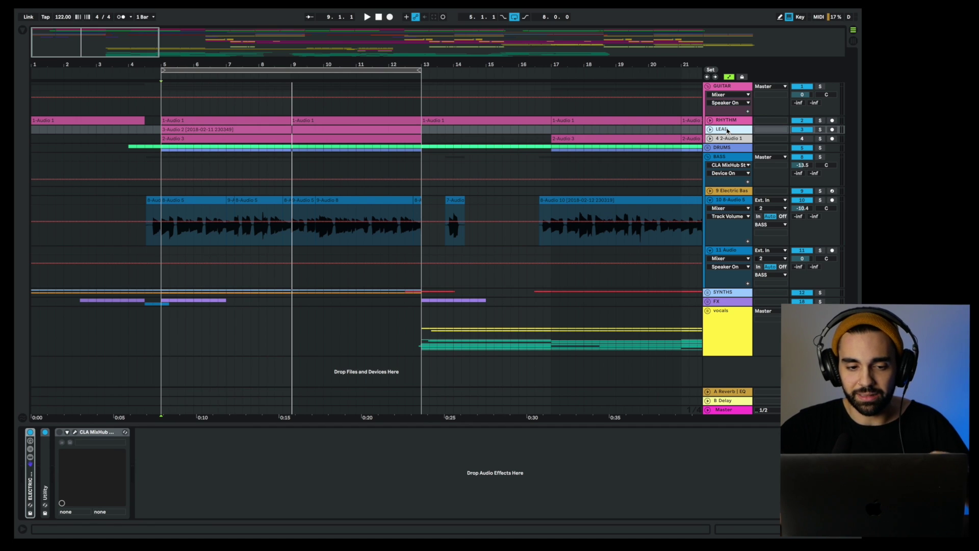
{"action": "left_click", "coordinate": [62, 435]}
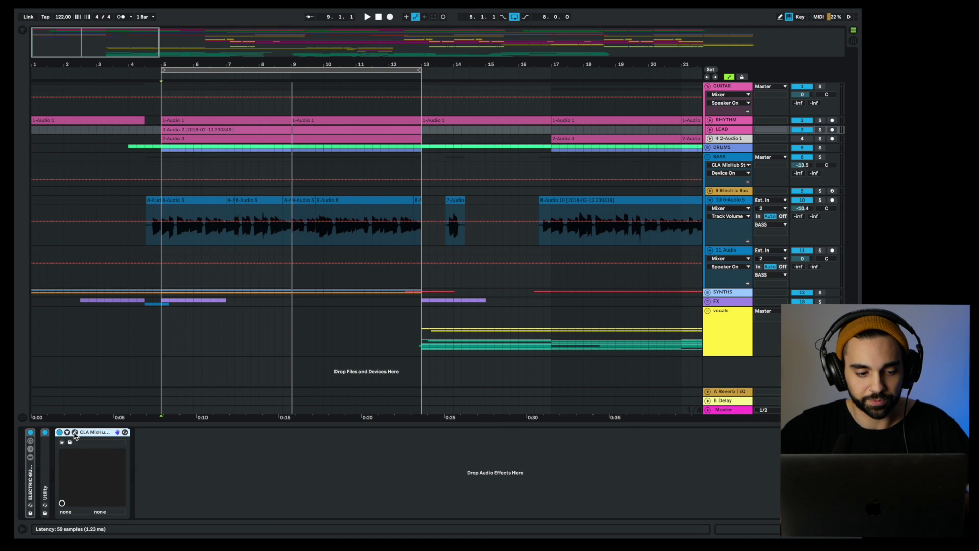
{"action": "left_click", "coordinate": [74, 432]}
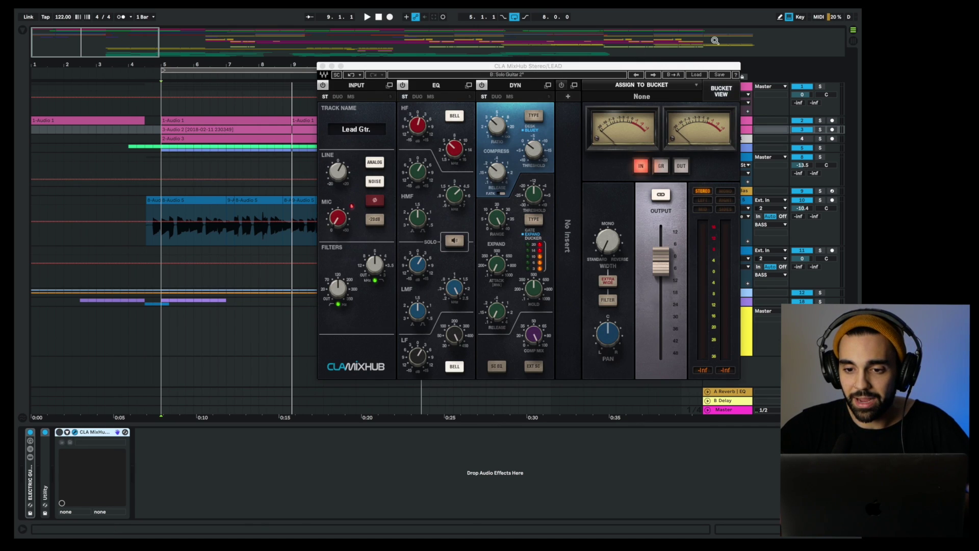
{"action": "left_click", "coordinate": [696, 75]}
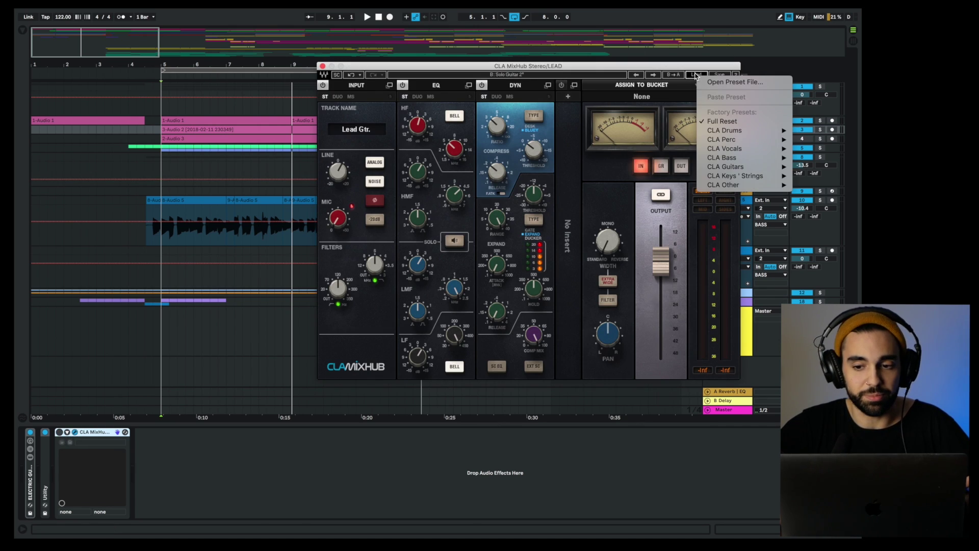
{"action": "mouse_move", "coordinate": [725, 168]}
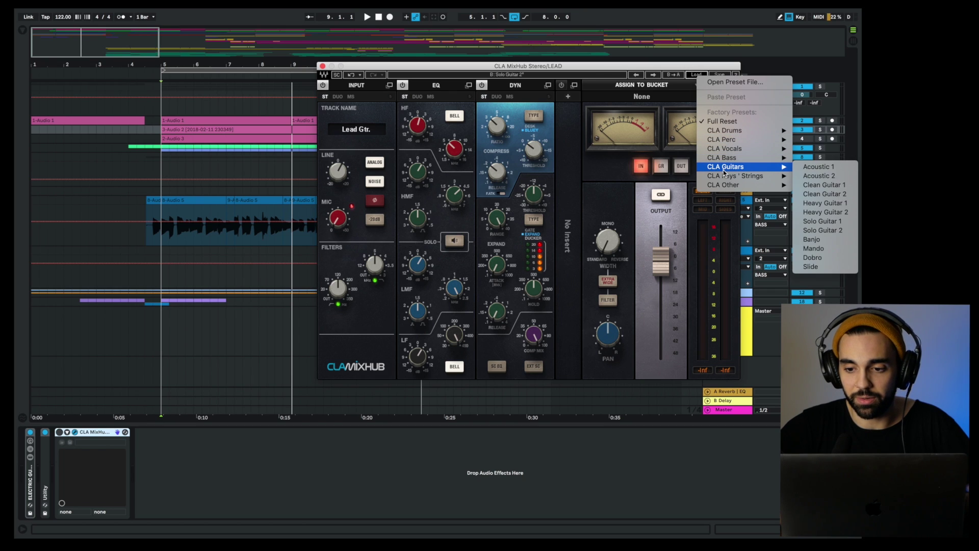
{"action": "left_click", "coordinate": [823, 231]}
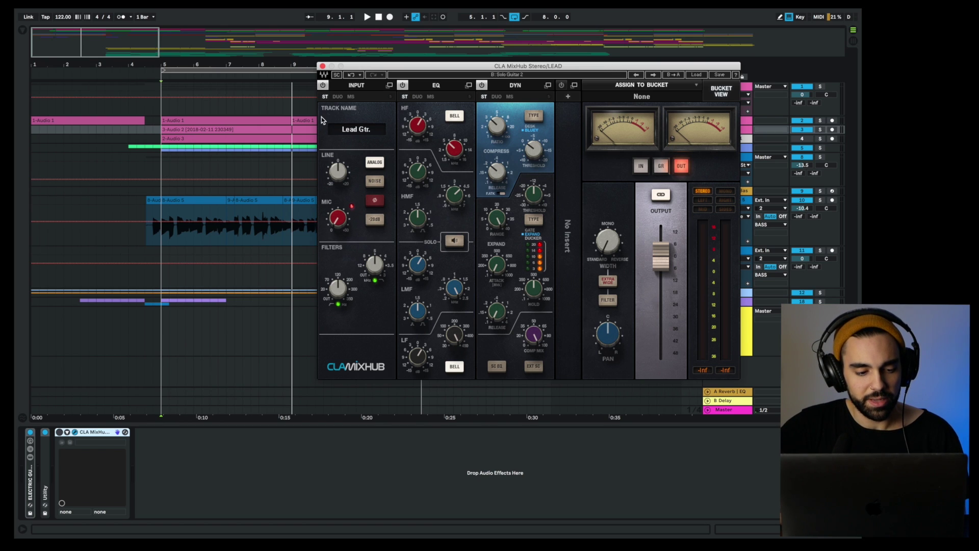
{"action": "left_click", "coordinate": [60, 433]}
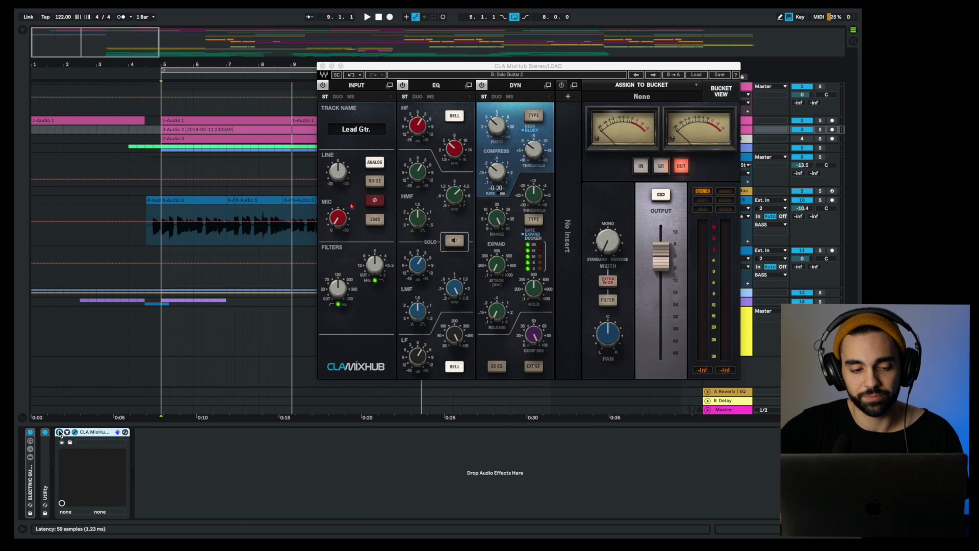
{"action": "key", "text": "space"}
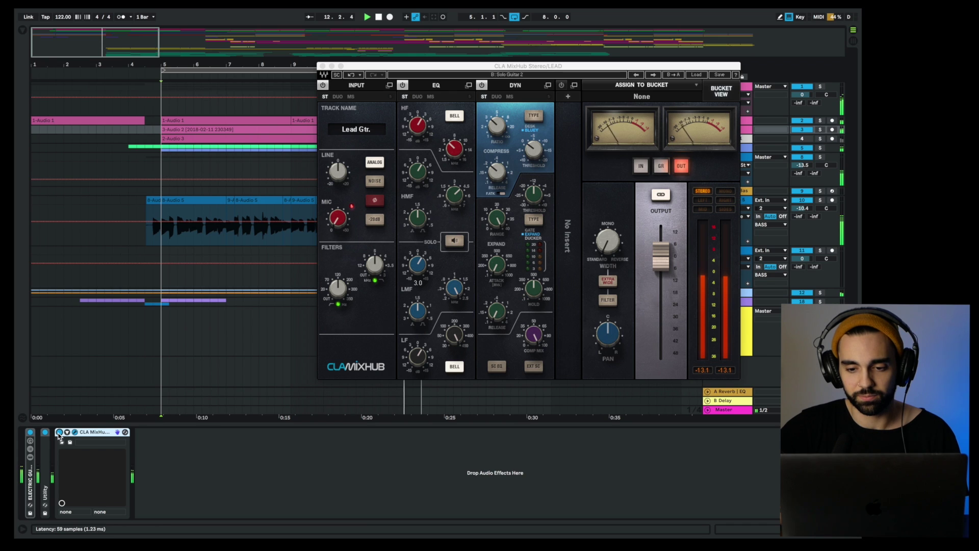
{"action": "key", "text": "space"}
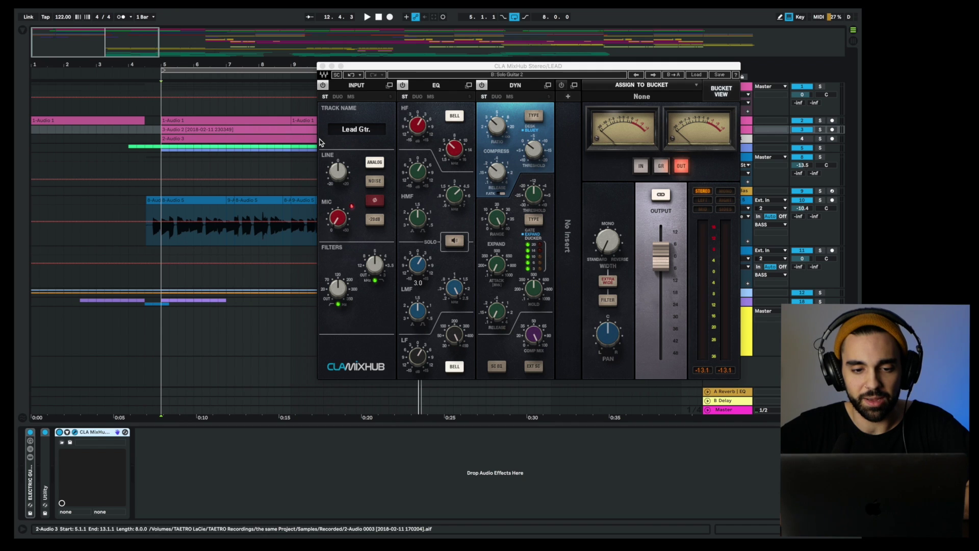
{"action": "left_click", "coordinate": [352, 132]}
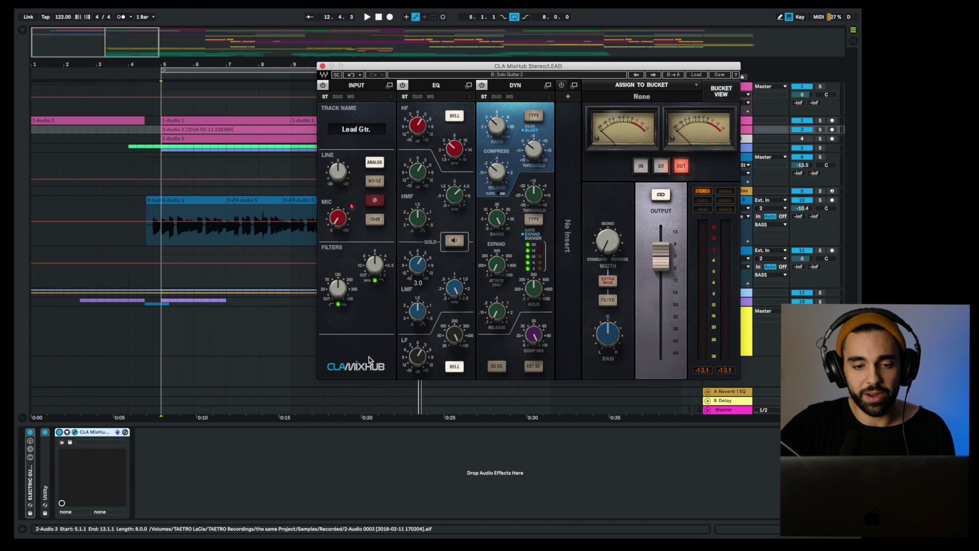
{"action": "mouse_move", "coordinate": [339, 177]}
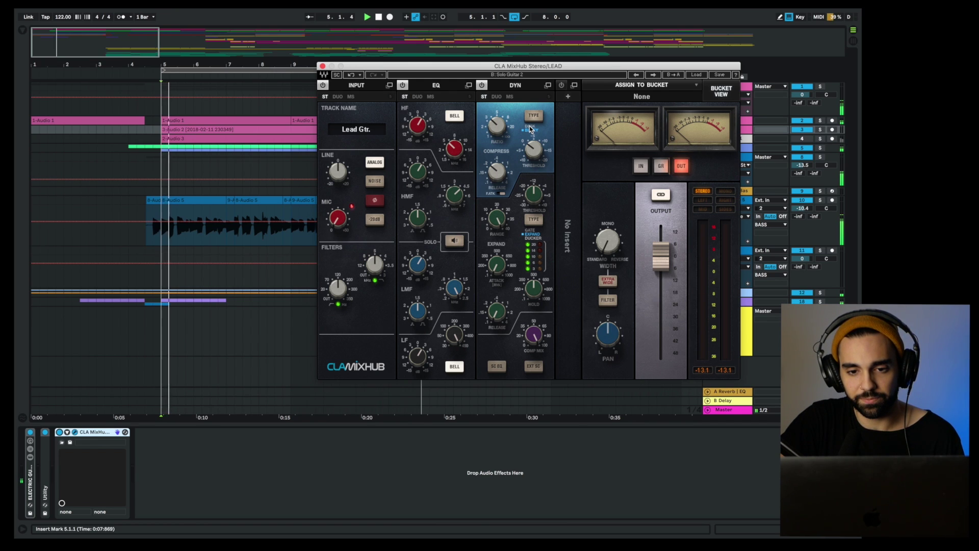
{"action": "key", "text": "space"}
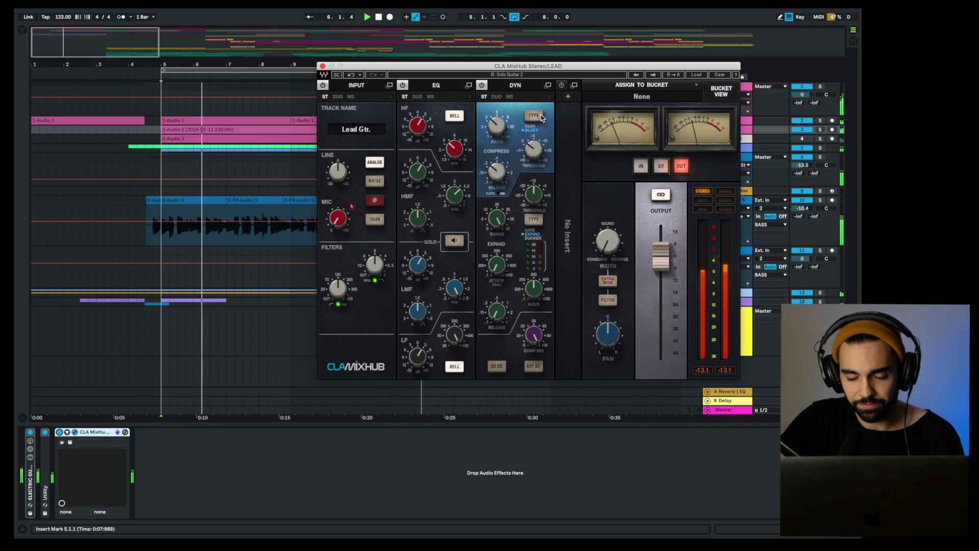
- Try the DESK compressor type, return to BLUEY, then play from bar 5 with MixHub re-enabled
{"action": "left_click", "coordinate": [541, 116]}
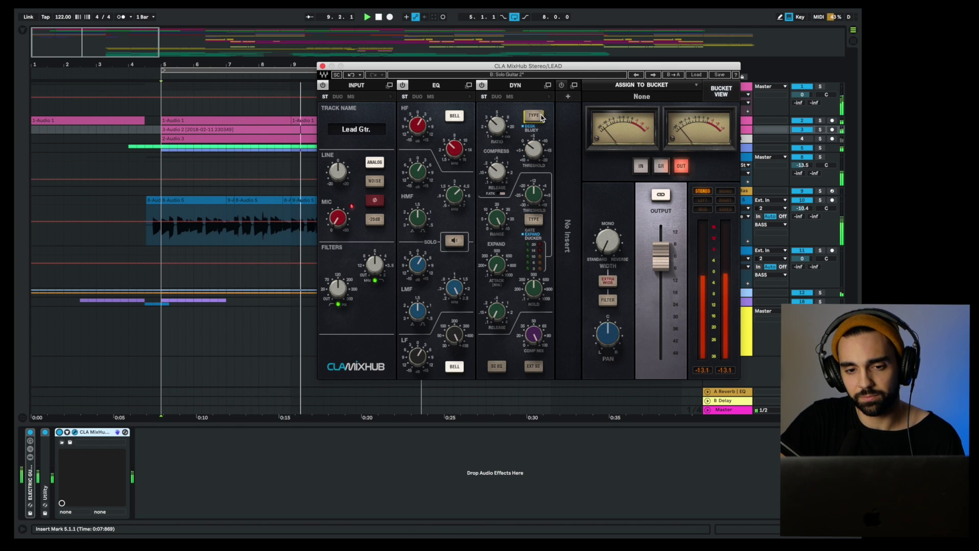
{"action": "left_click", "coordinate": [542, 118]}
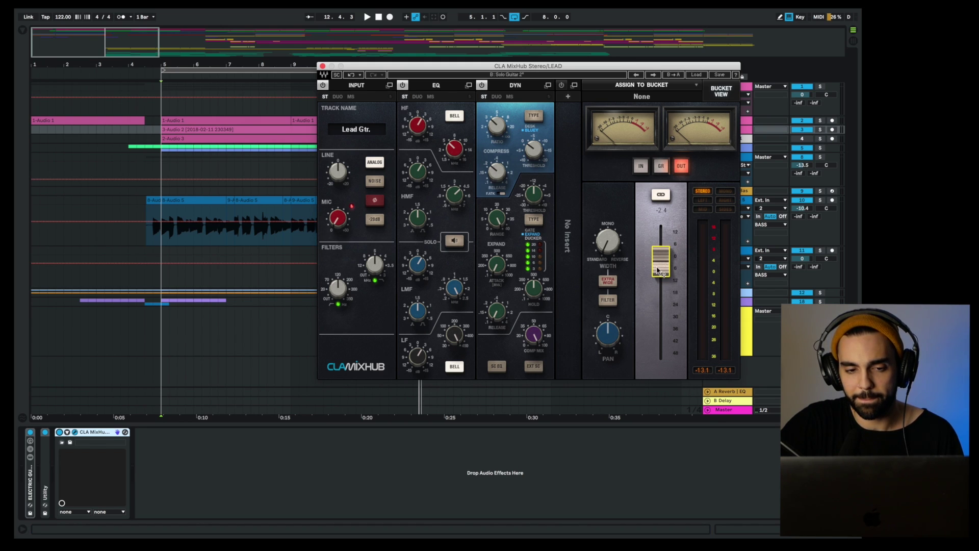
{"action": "key", "text": "space"}
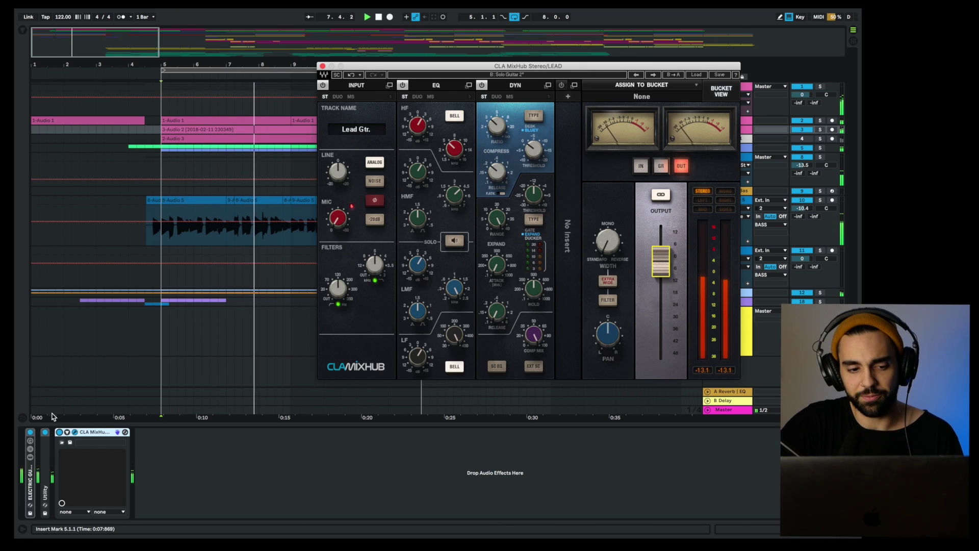
{"action": "left_click", "coordinate": [59, 434]}
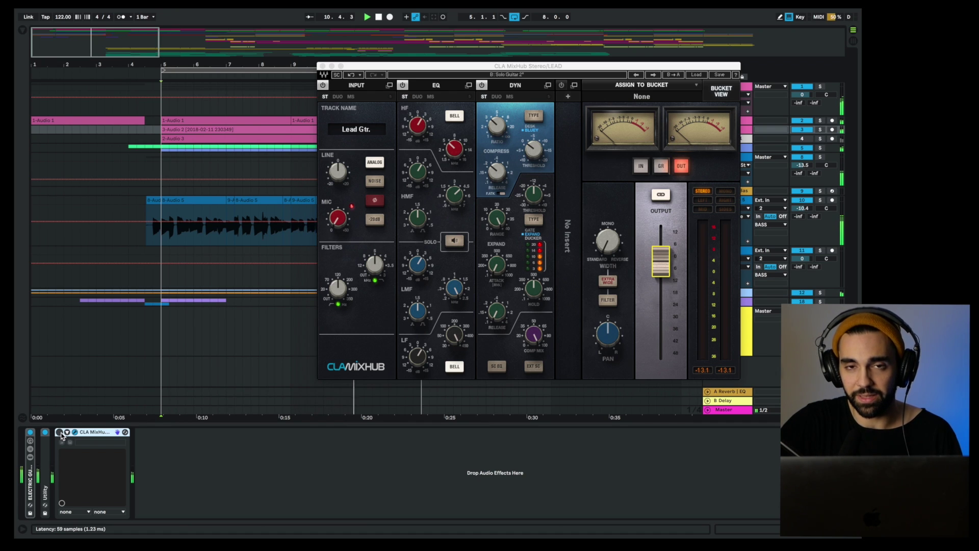
{"action": "left_click", "coordinate": [60, 432]}
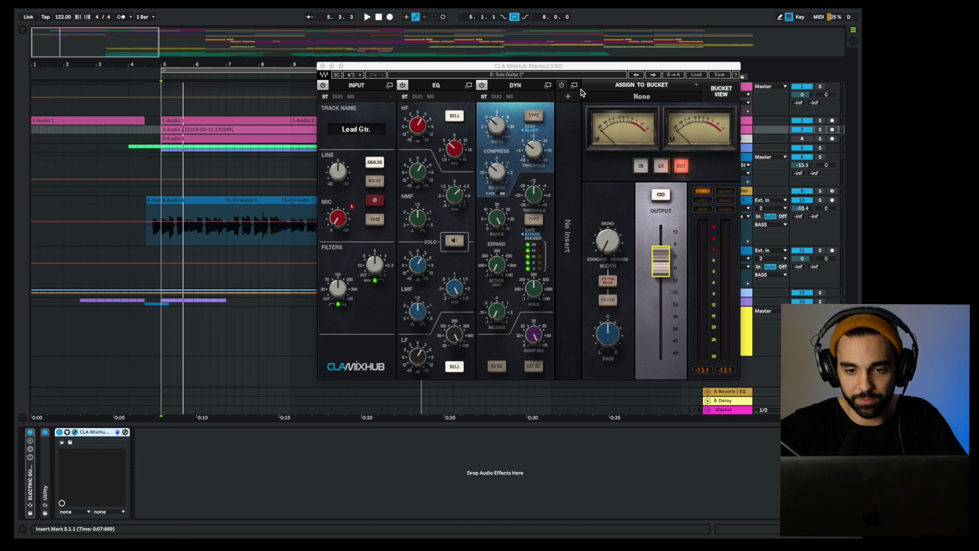
- Insert TrueVerb into the lead guitar's MixHub channel and lower its reverb level to -9.5
{"action": "left_click", "coordinate": [568, 98]}
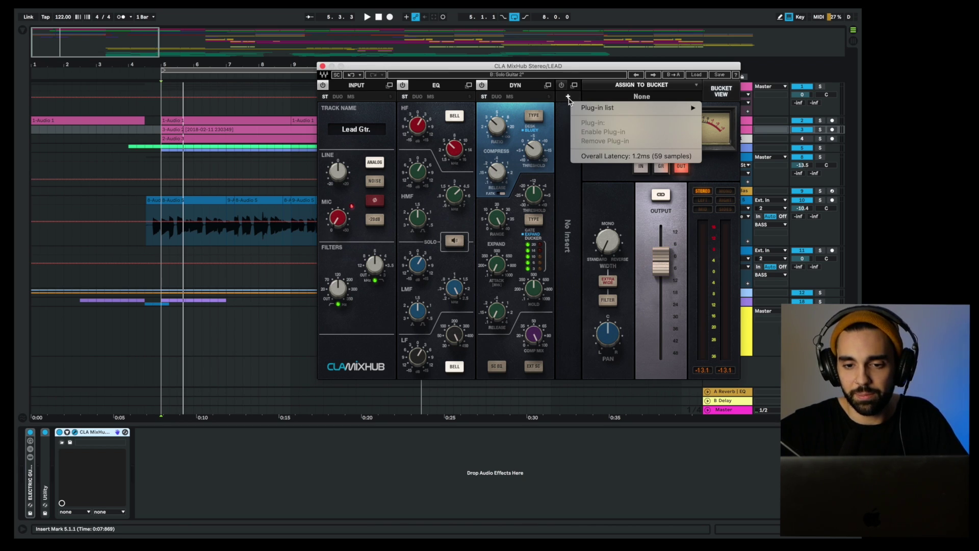
{"action": "mouse_move", "coordinate": [587, 110]}
{"action": "mouse_move", "coordinate": [724, 128]}
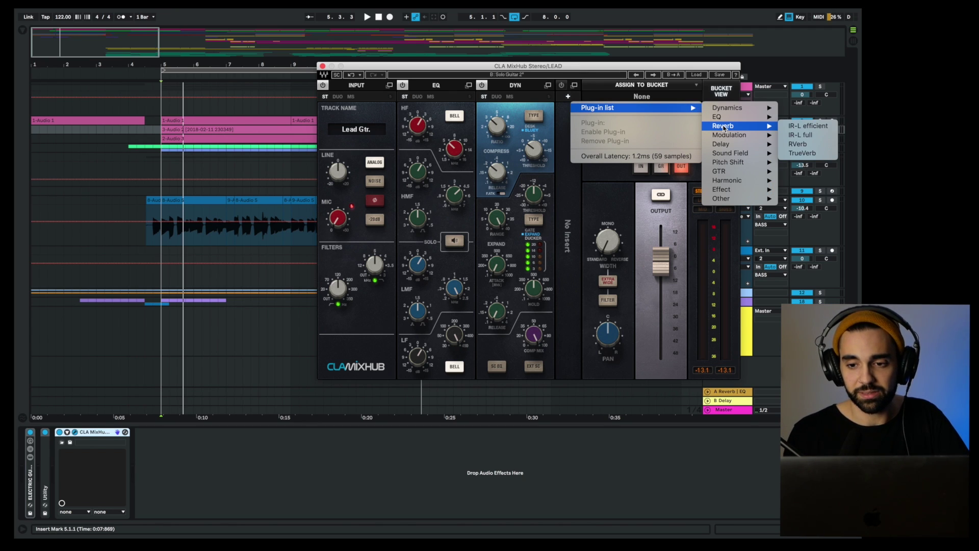
{"action": "left_click", "coordinate": [799, 153]}
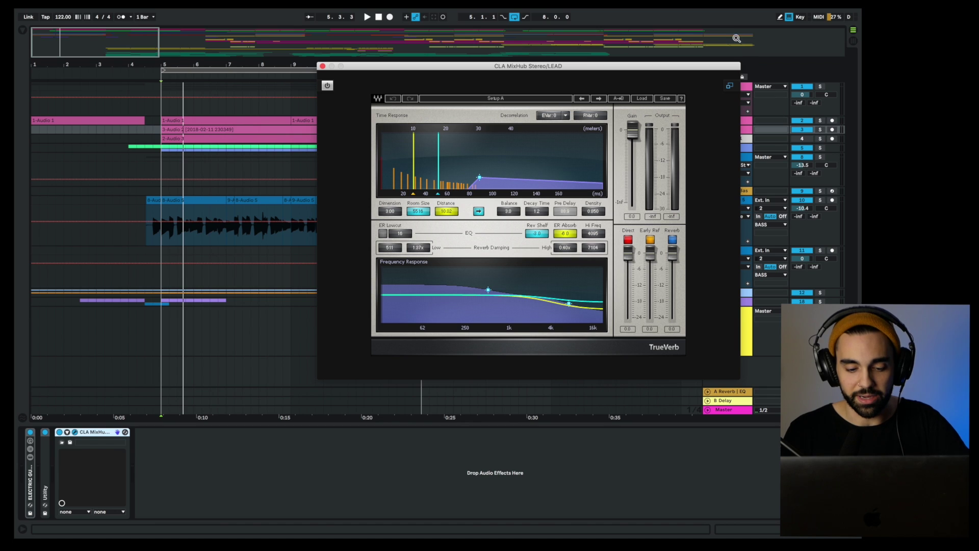
{"action": "key", "text": "space"}
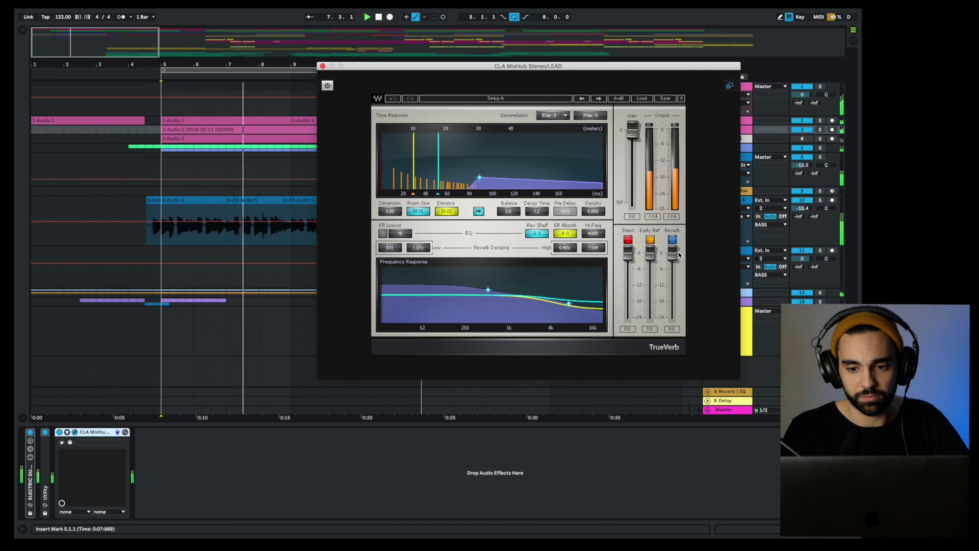
{"action": "left_click_drag", "start_coordinate": [672, 252], "coordinate": [672, 274]}
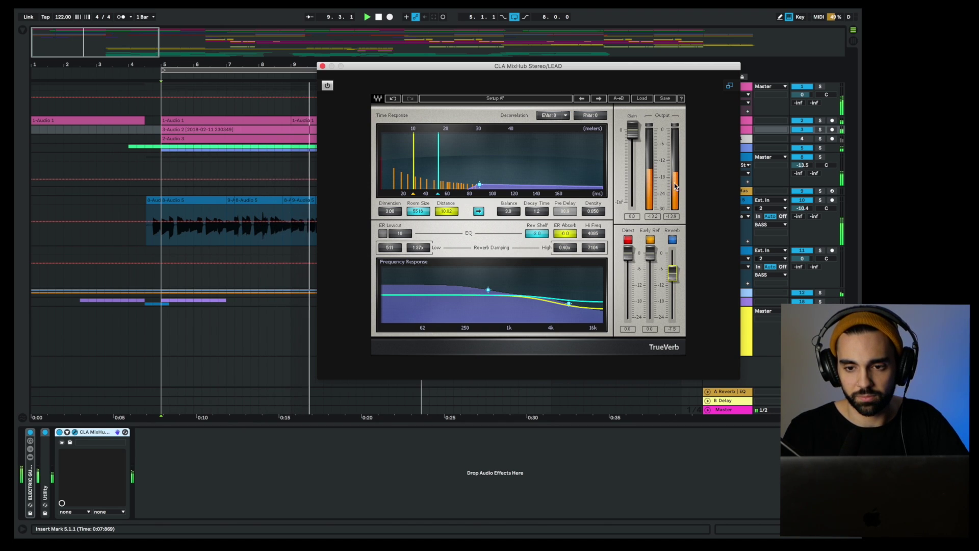
{"action": "left_click", "coordinate": [730, 87]}
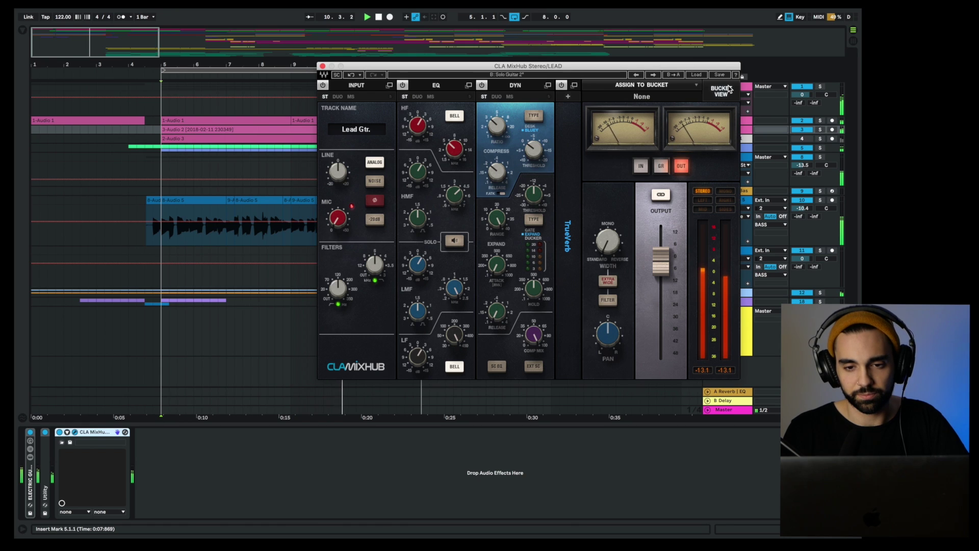
- Reorder the MixHub chain: try TrueVerb before EQ, return it after DYN, and move DYN ahead of EQ
{"action": "left_click_drag", "start_coordinate": [462, 140], "coordinate": [468, 153]}
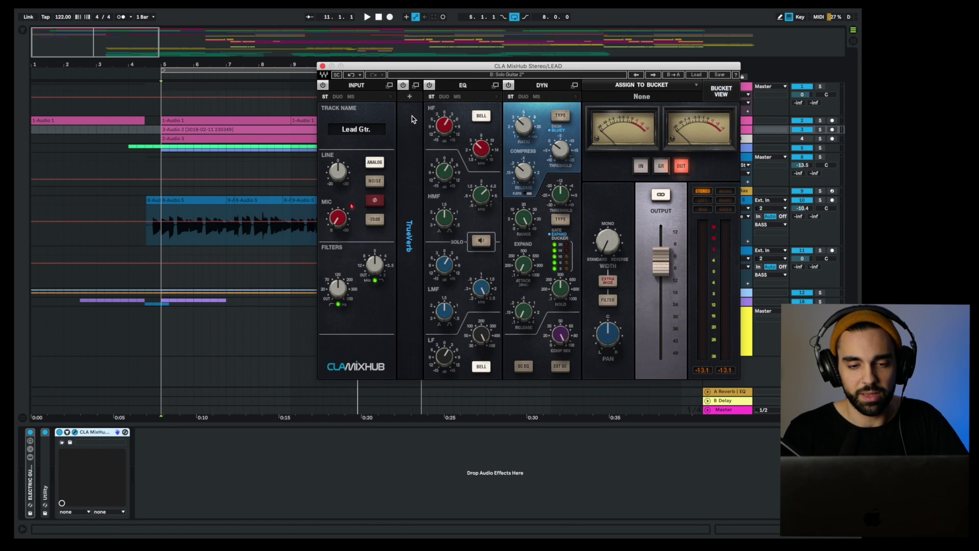
{"action": "key", "text": "space"}
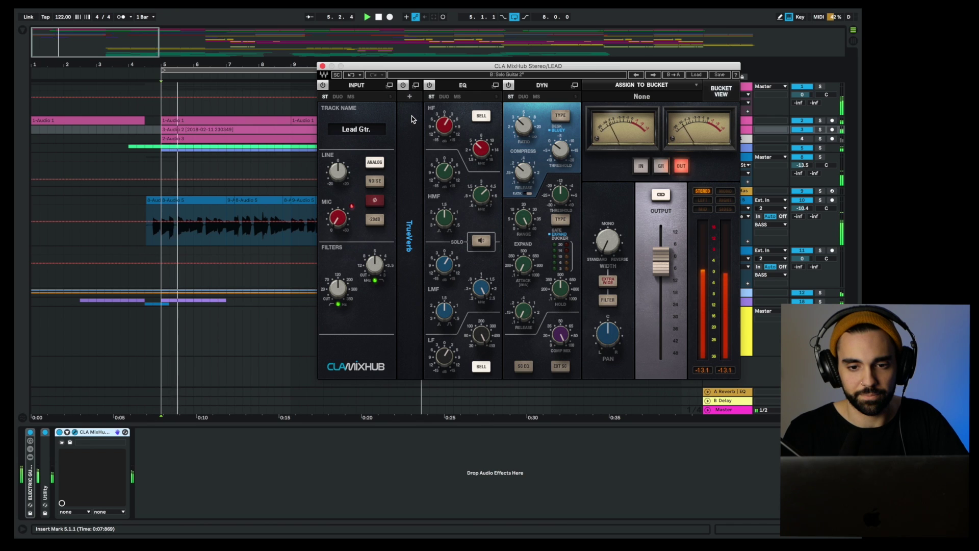
{"action": "left_click_drag", "start_coordinate": [411, 115], "coordinate": [582, 130]}
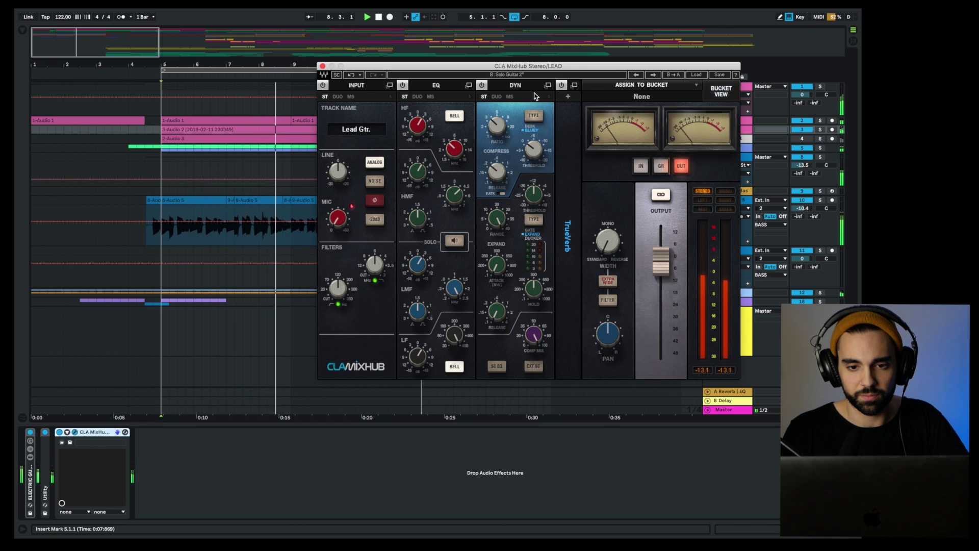
{"action": "left_click_drag", "start_coordinate": [535, 96], "coordinate": [425, 104]}
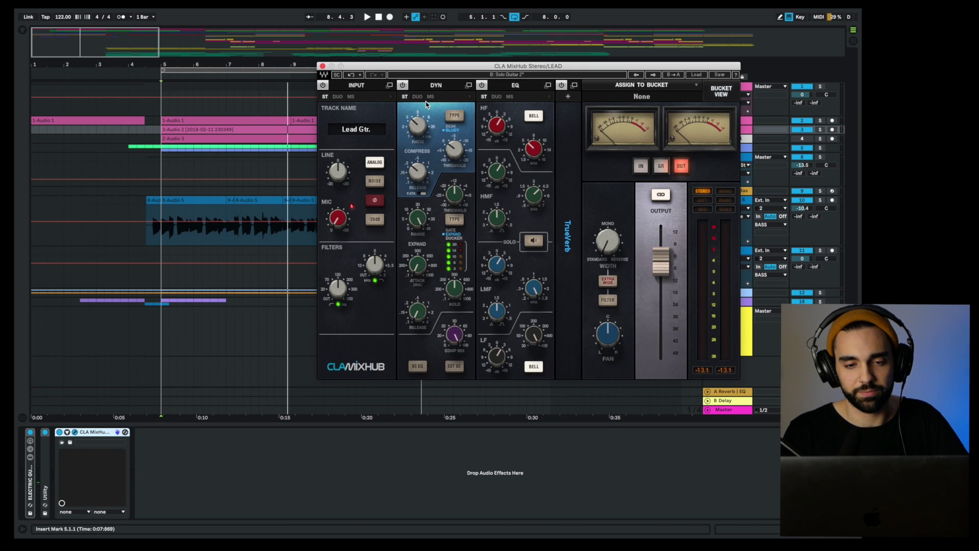
- Play the reordered chain, bypass TrueVerb, and close the lead guitar MixHub window
{"action": "key", "text": "space"}
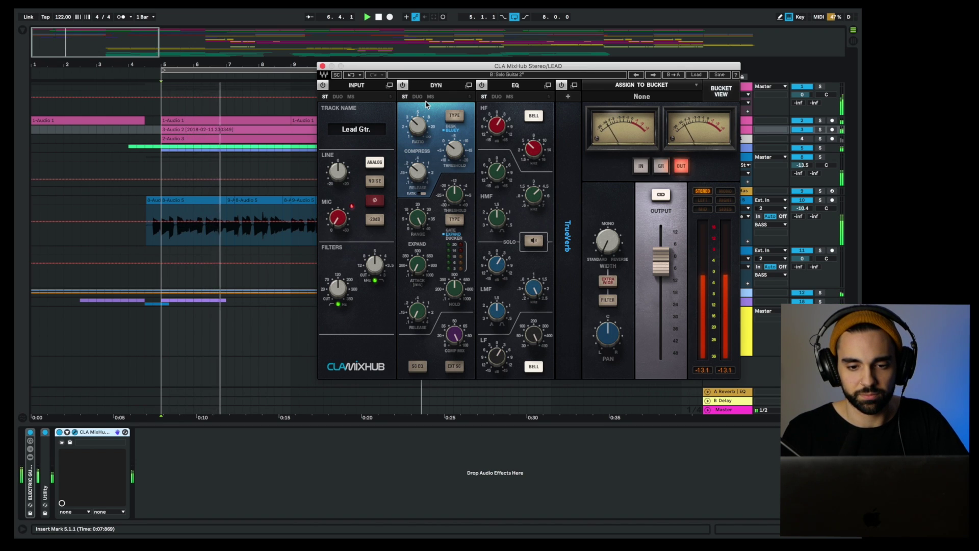
{"action": "left_click", "coordinate": [561, 85]}
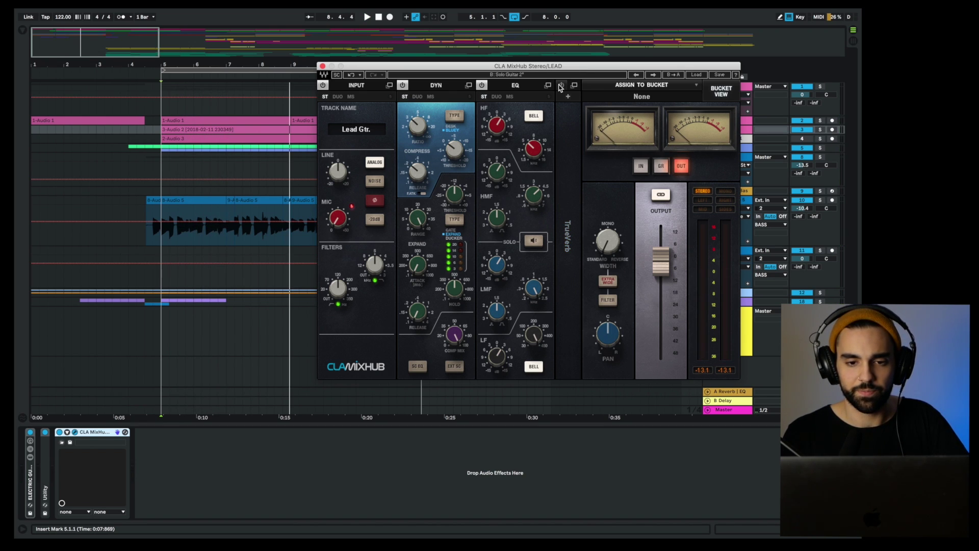
{"action": "left_click", "coordinate": [323, 67]}
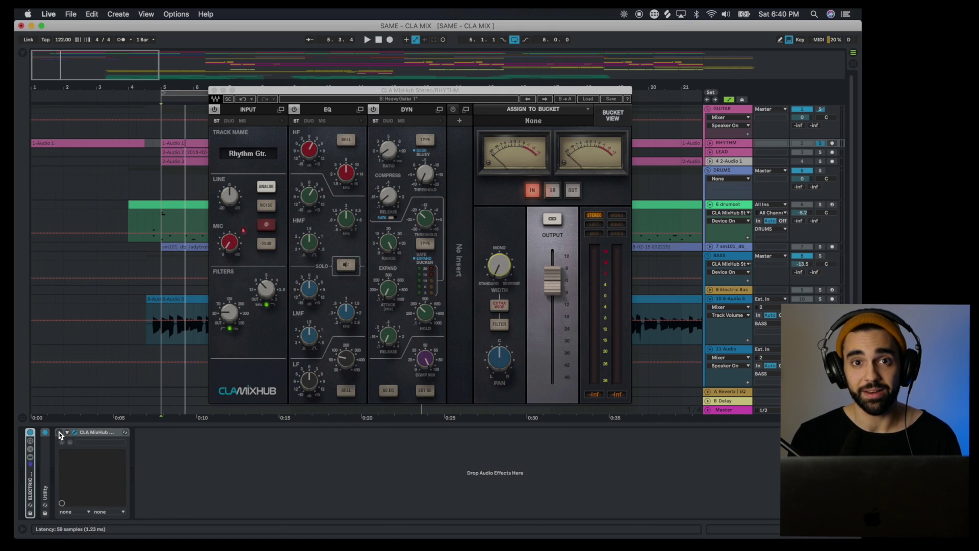
- Audition the rhythm guitar MixHub by switching it off and back on during playback
{"action": "left_click", "coordinate": [59, 433]}
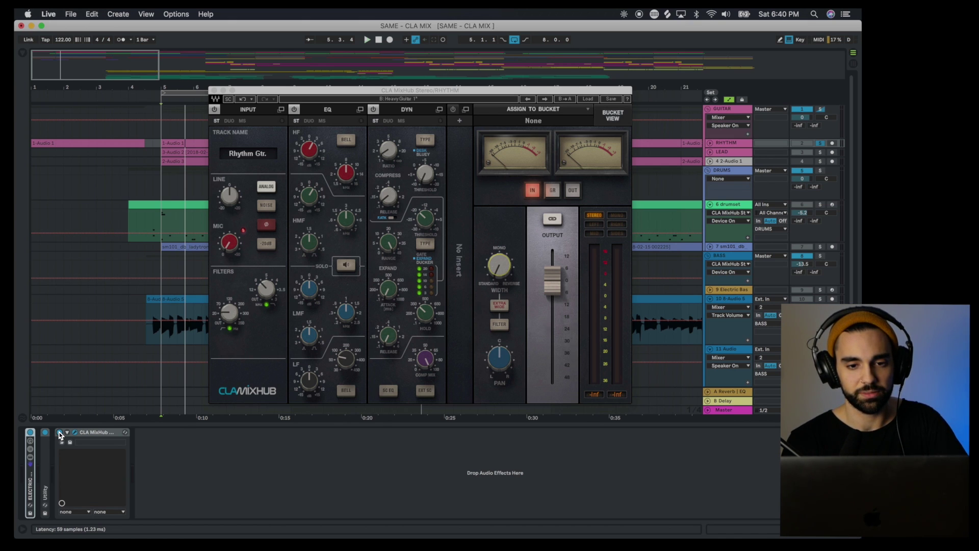
{"action": "key", "text": "space"}
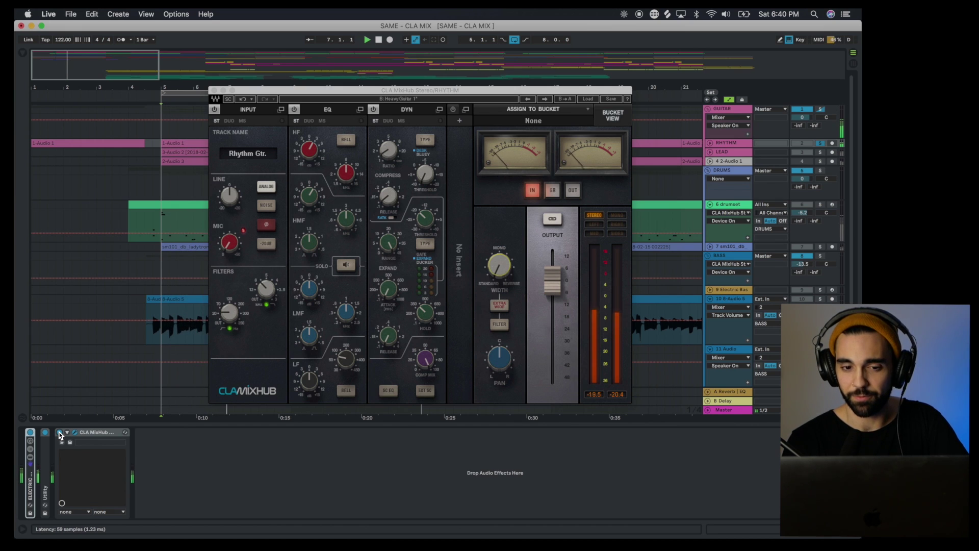
{"action": "left_click", "coordinate": [60, 435]}
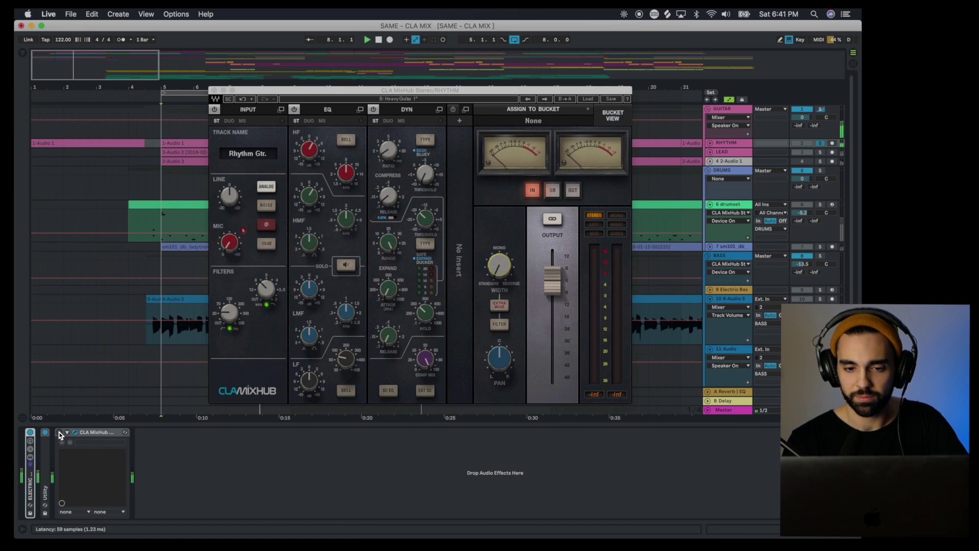
{"action": "left_click", "coordinate": [60, 434]}
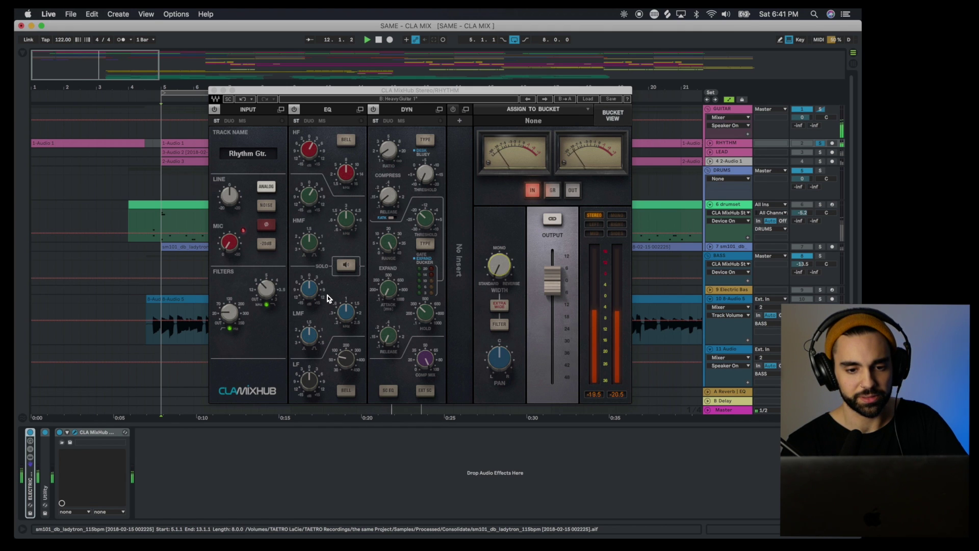
{"action": "mouse_move", "coordinate": [350, 352]}
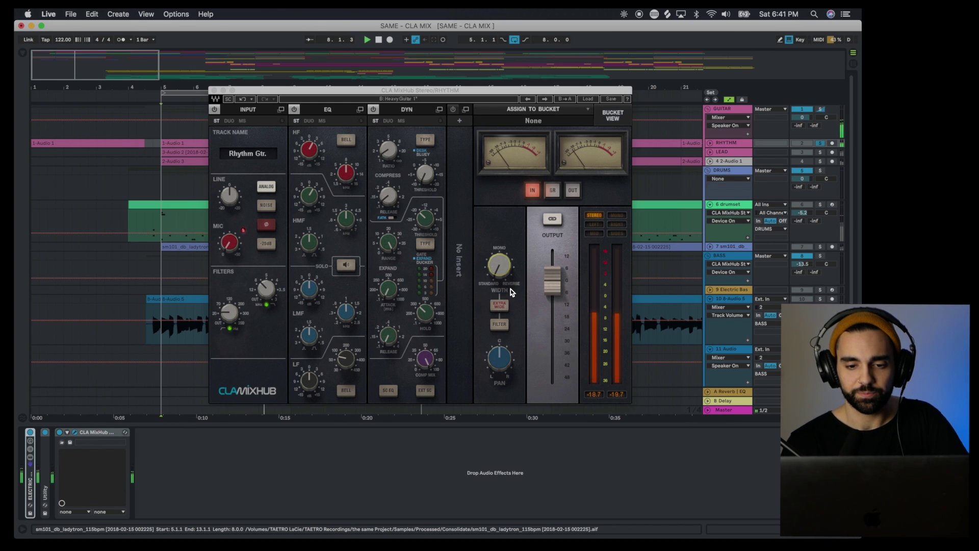
{"action": "key", "text": "space"}
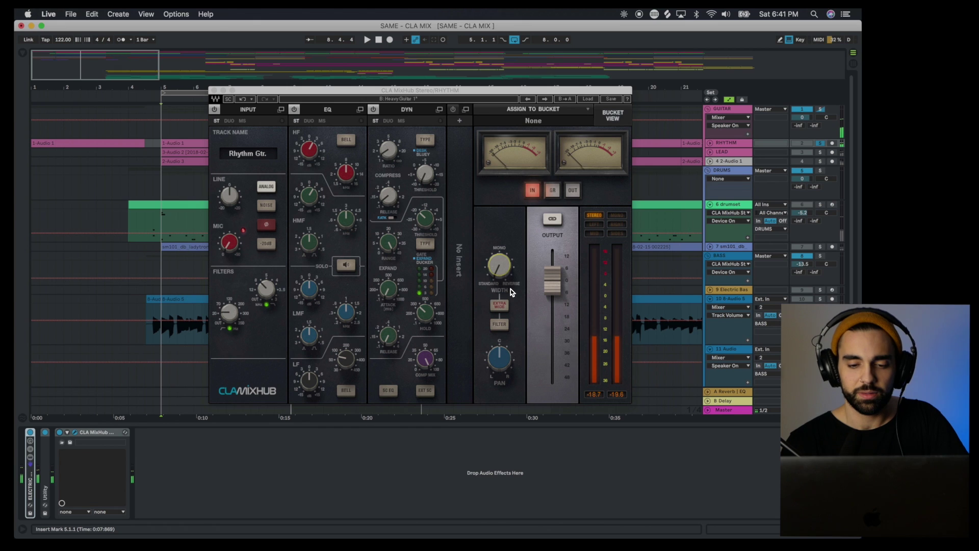
- Nudge the stereo width up, enable Extra Wide, and release the RHYTHM solo
{"action": "left_click", "coordinate": [496, 316]}
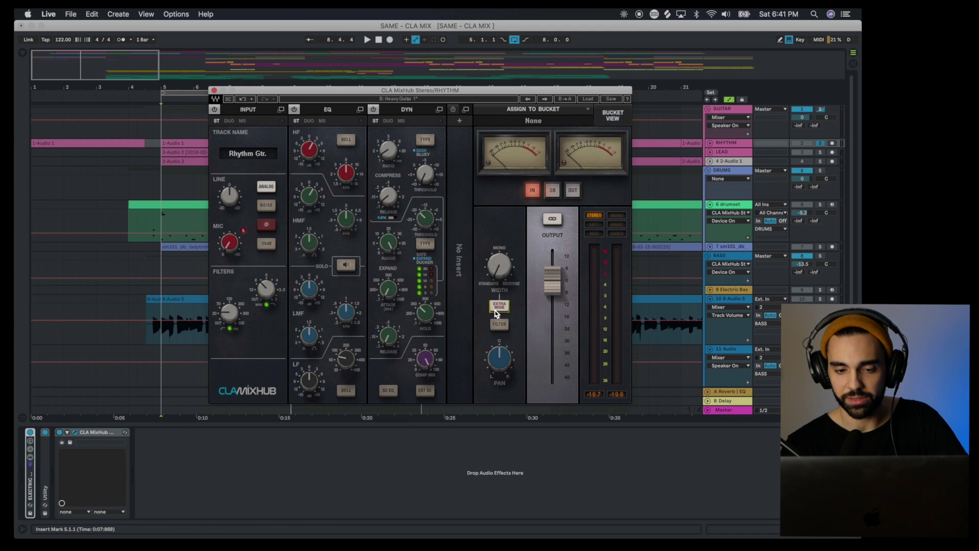
{"action": "key", "text": "space"}
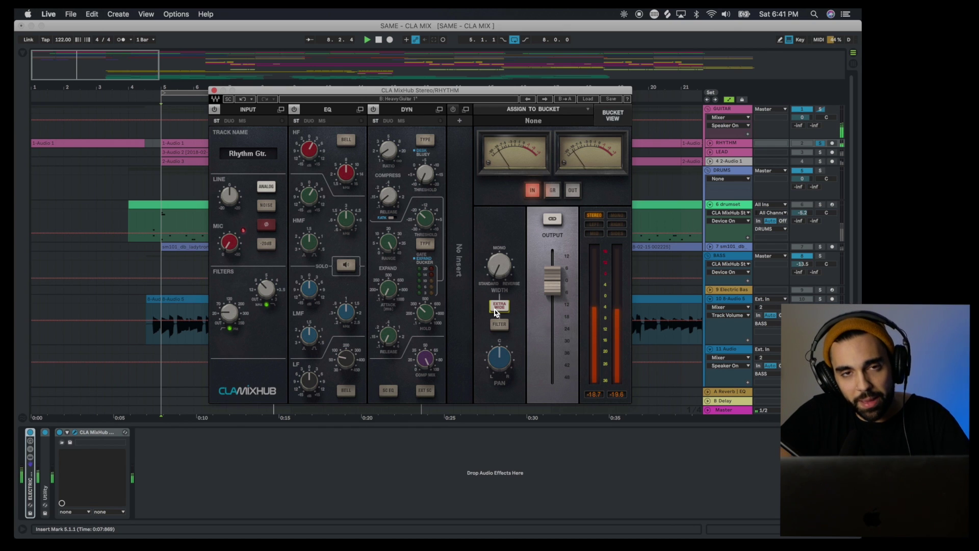
{"action": "left_click", "coordinate": [495, 275]}
{"action": "left_click_drag", "start_coordinate": [499, 265], "coordinate": [499, 259]}
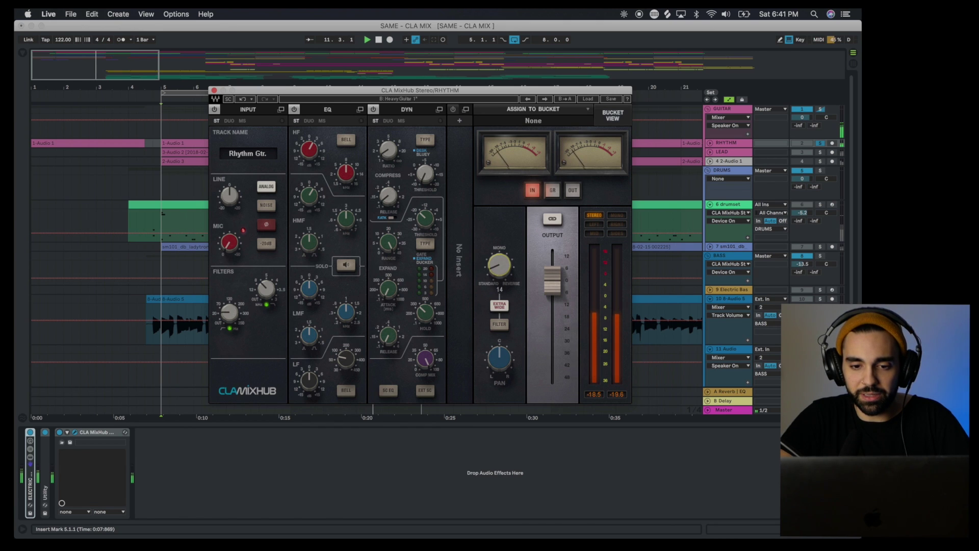
{"action": "left_click", "coordinate": [506, 308]}
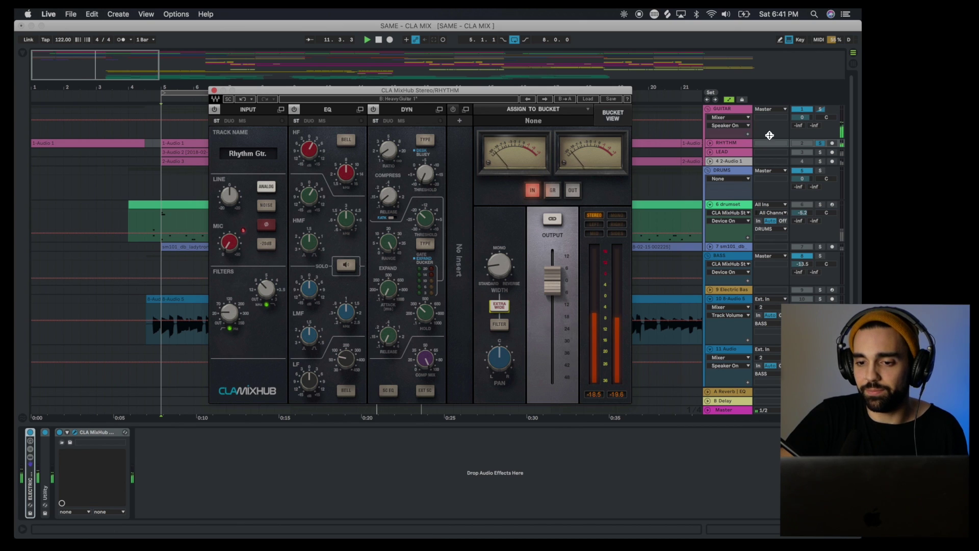
{"action": "left_click", "coordinate": [818, 144]}
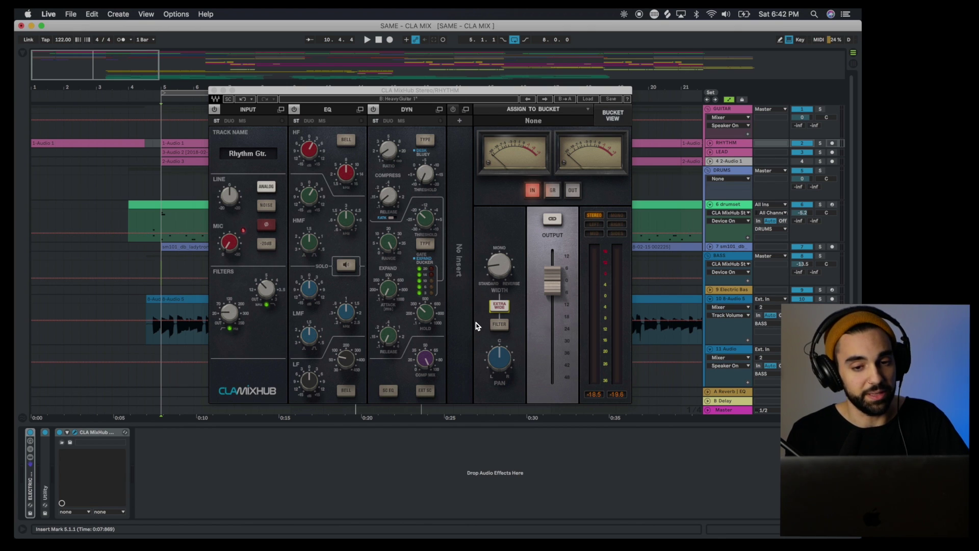
- Close the rhythm MixHub and load CLA Bass > Bass Amp 1 into the BASS track's MixHub
{"action": "key", "text": "super+alt+p"}
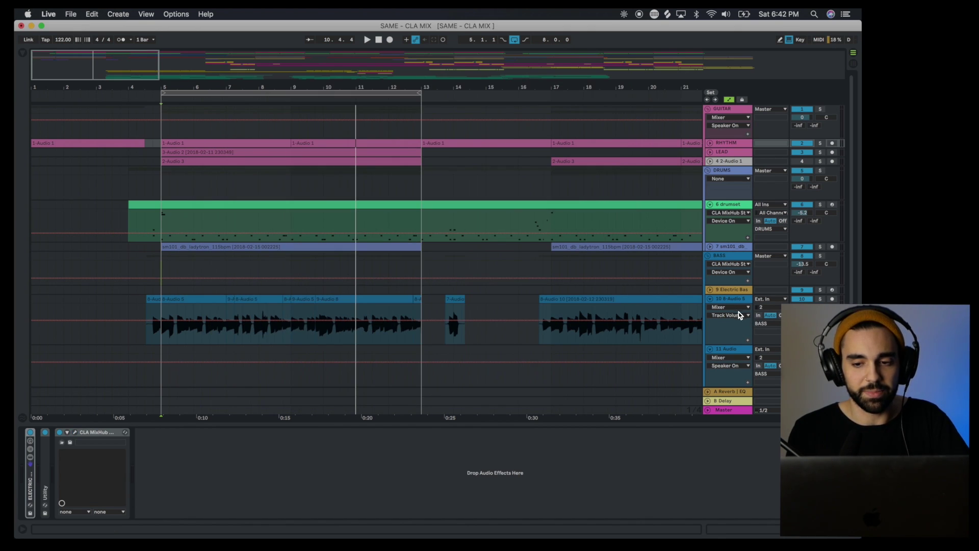
{"action": "left_click", "coordinate": [728, 299]}
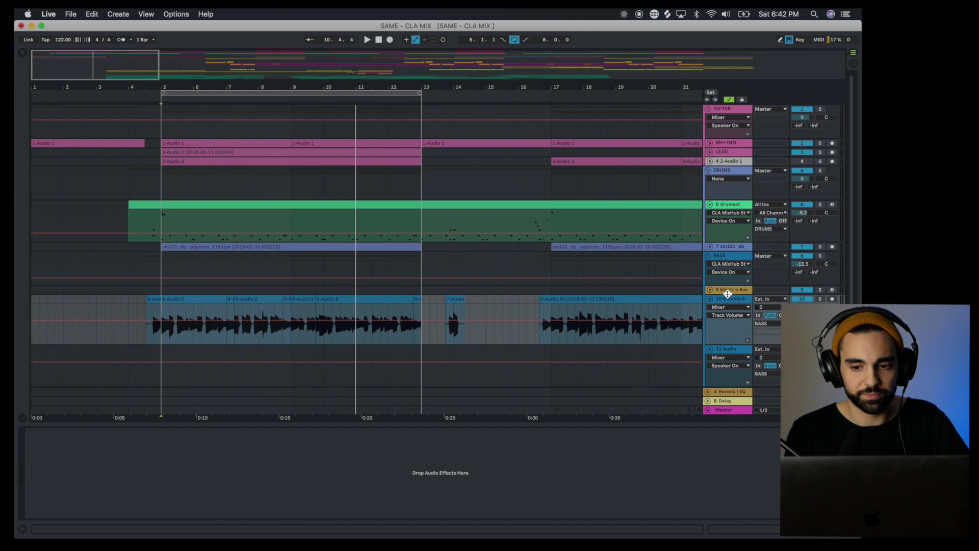
{"action": "left_click", "coordinate": [728, 256]}
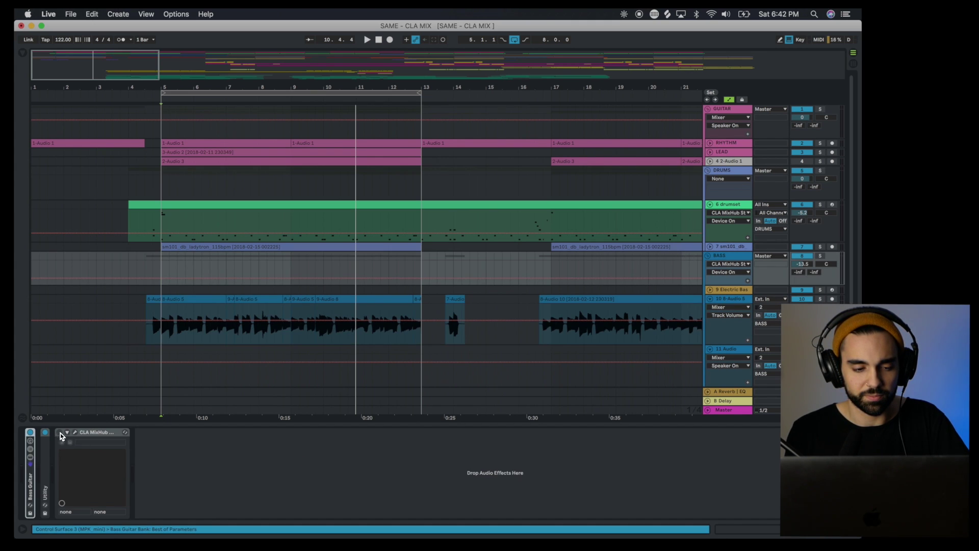
{"action": "left_click", "coordinate": [75, 431]}
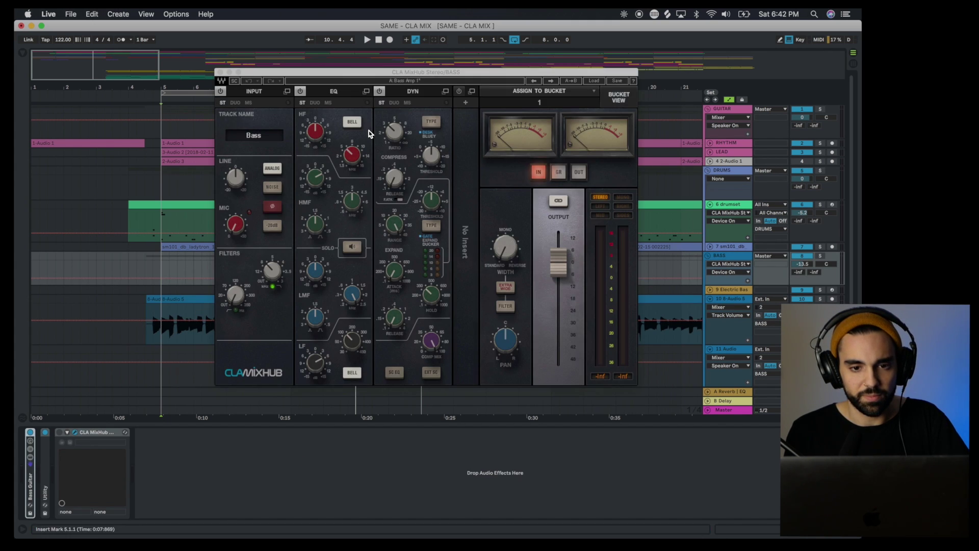
{"action": "left_click", "coordinate": [594, 81]}
{"action": "mouse_move", "coordinate": [625, 165]}
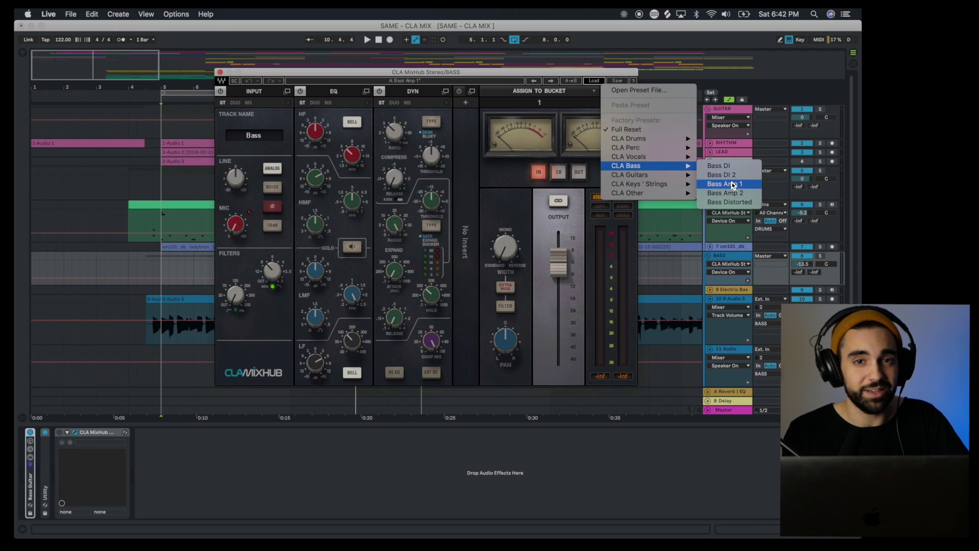
{"action": "left_click", "coordinate": [732, 184]}
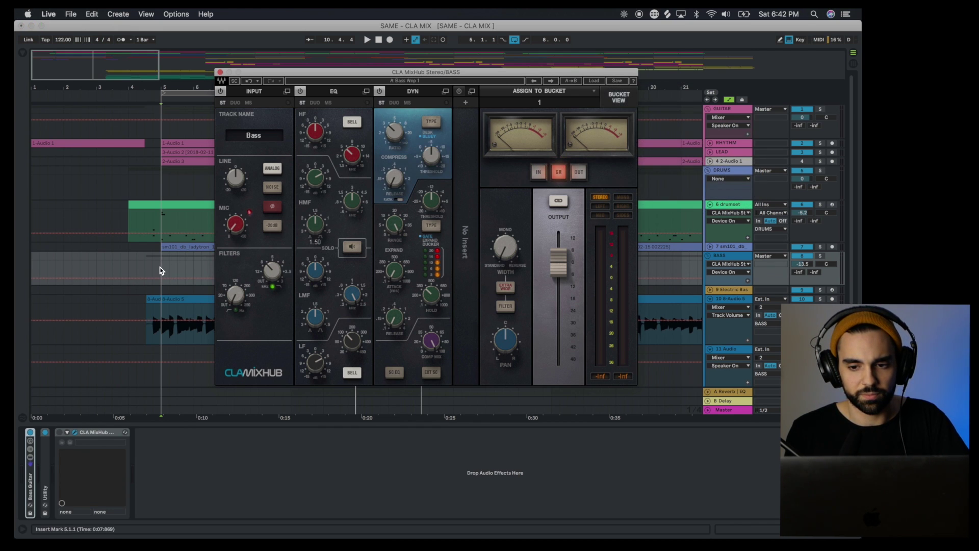
- Solo BASS during playback, compare the MixHub off and on, then select the low-pass cutoff
{"action": "key", "text": "space"}
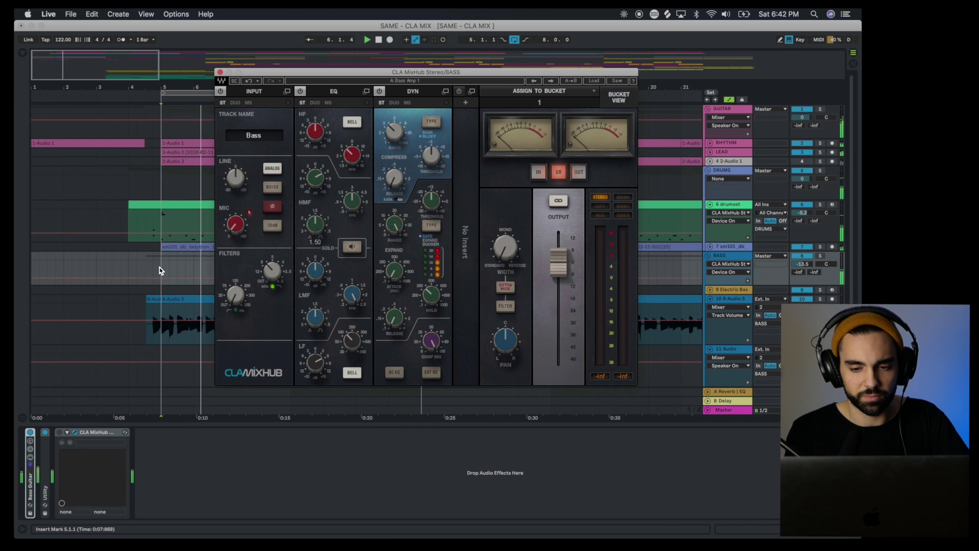
{"action": "left_click", "coordinate": [60, 433]}
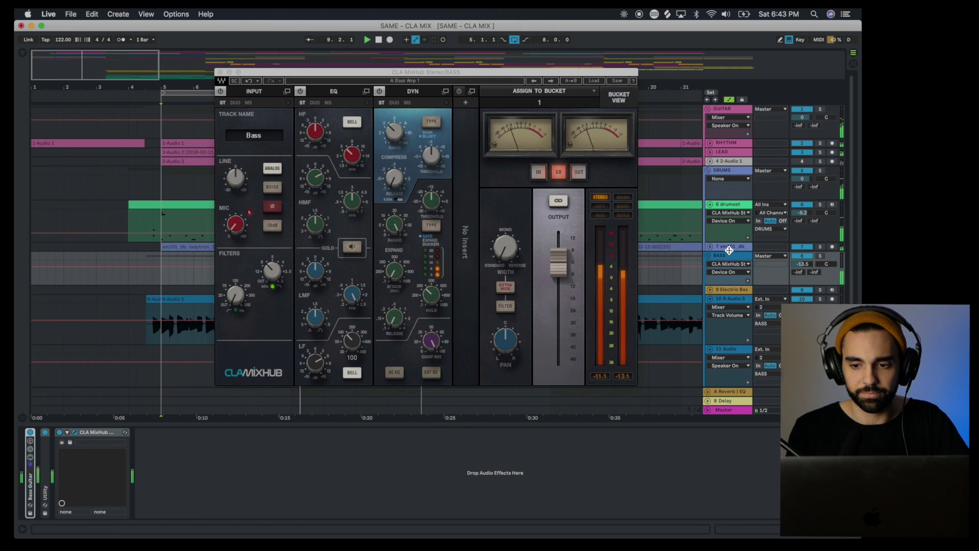
{"action": "left_click", "coordinate": [824, 256]}
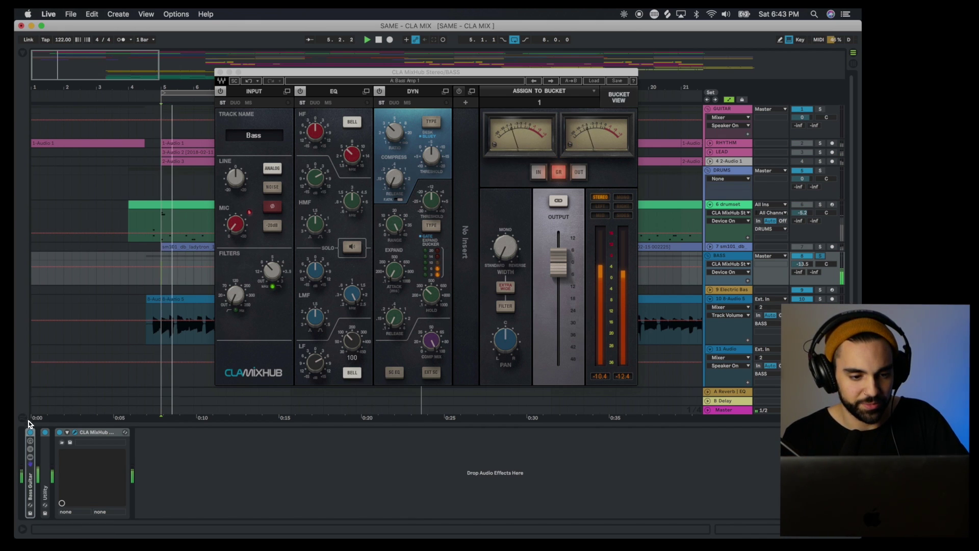
{"action": "left_click", "coordinate": [60, 433]}
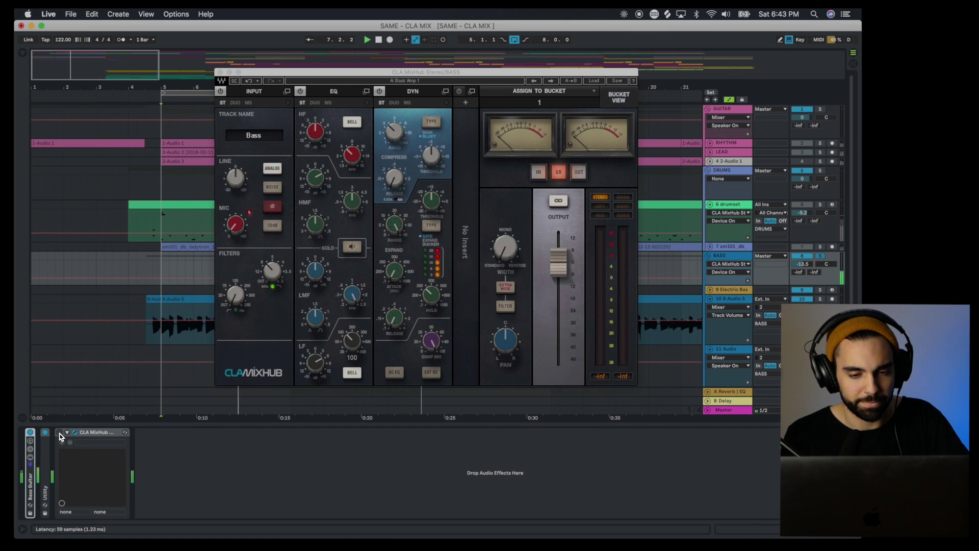
{"action": "left_click", "coordinate": [60, 434]}
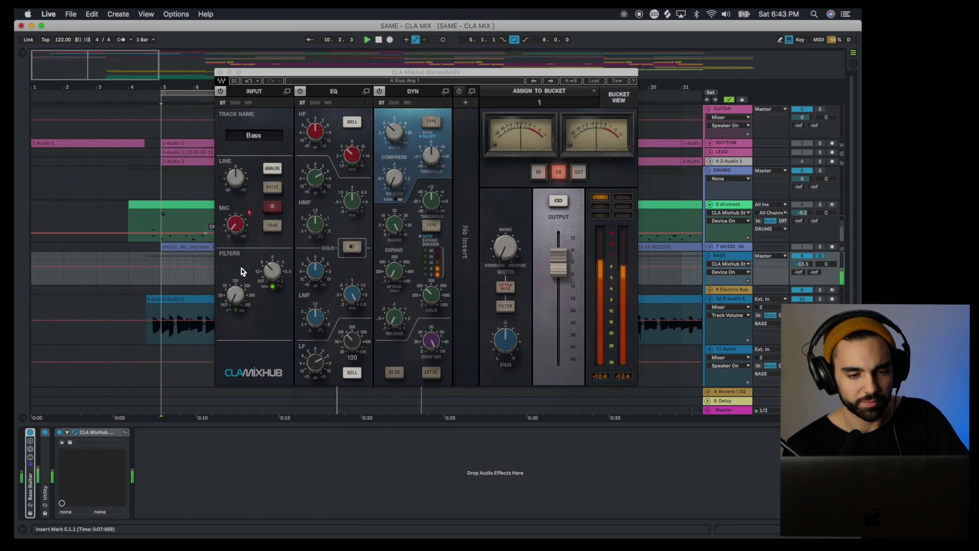
{"action": "key", "text": "space"}
{"action": "left_click", "coordinate": [266, 273]}
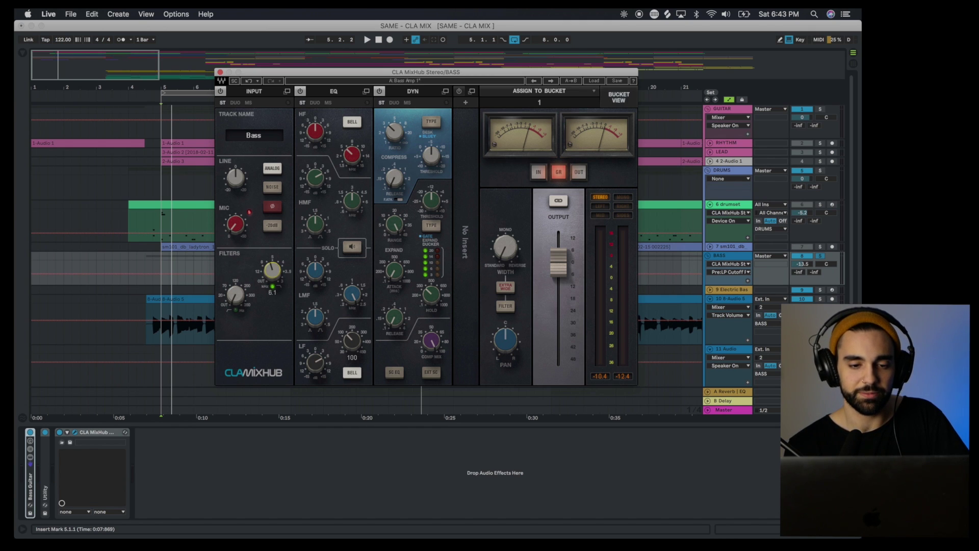
- Set the bass MixHub low-pass cutoff to about 5.4
{"action": "left_click_drag", "start_coordinate": [271, 275], "coordinate": [270, 288]}
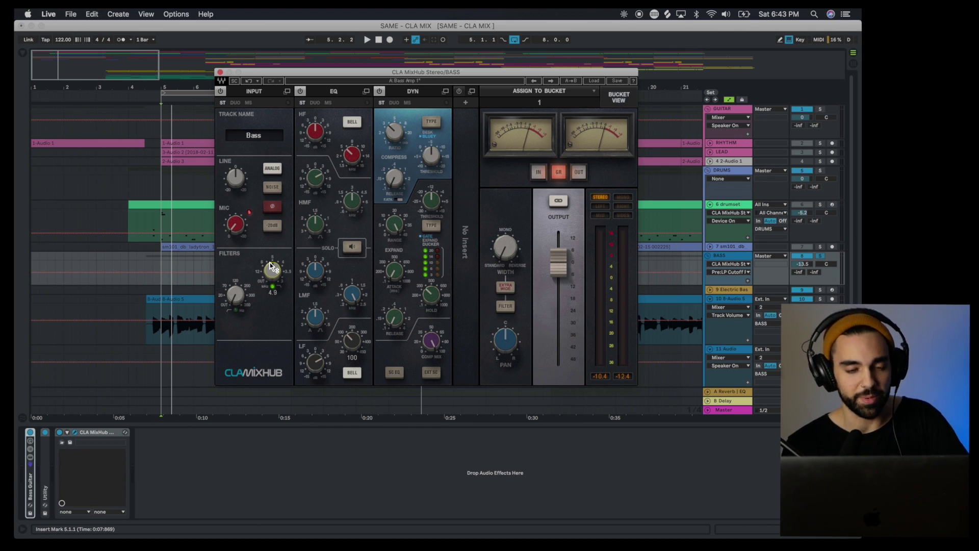
{"action": "key", "text": "space"}
{"action": "left_click_drag", "start_coordinate": [270, 266], "coordinate": [271, 257]}
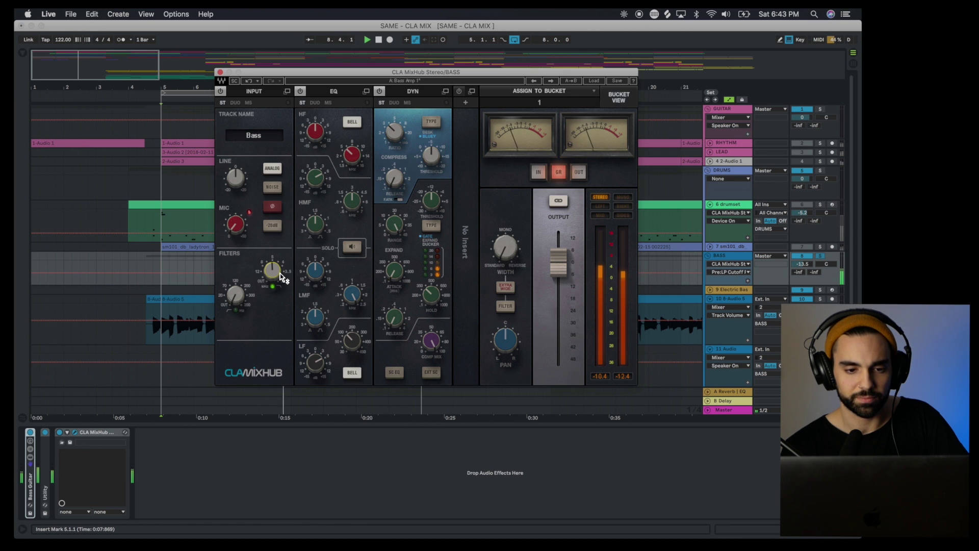
- Set the high EQ band gain to about 1.4, try the bell shape, and switch the compressor to DESK
{"action": "left_click_drag", "start_coordinate": [322, 138], "coordinate": [321, 133]}
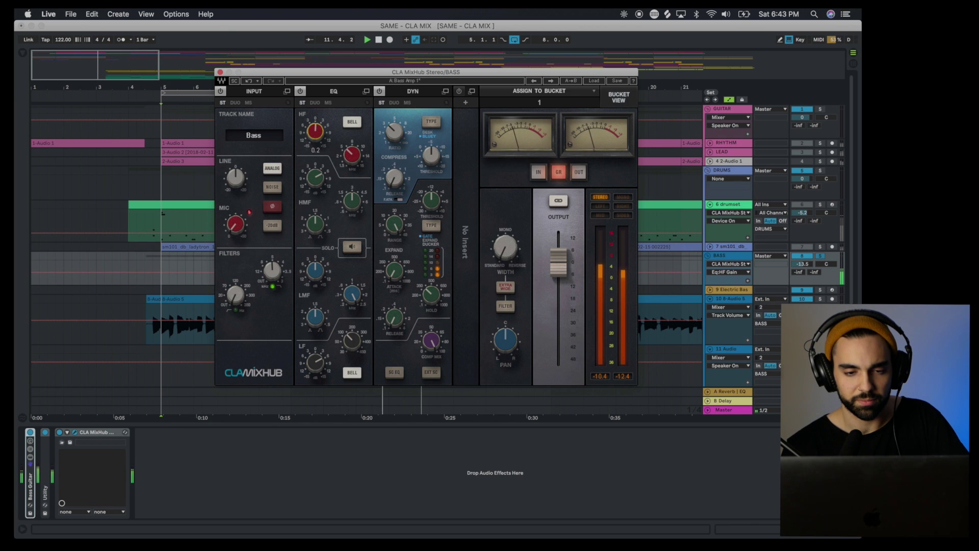
{"action": "left_click_drag", "start_coordinate": [322, 134], "coordinate": [321, 139]}
{"action": "left_click", "coordinate": [353, 122]}
{"action": "left_click", "coordinate": [354, 122]}
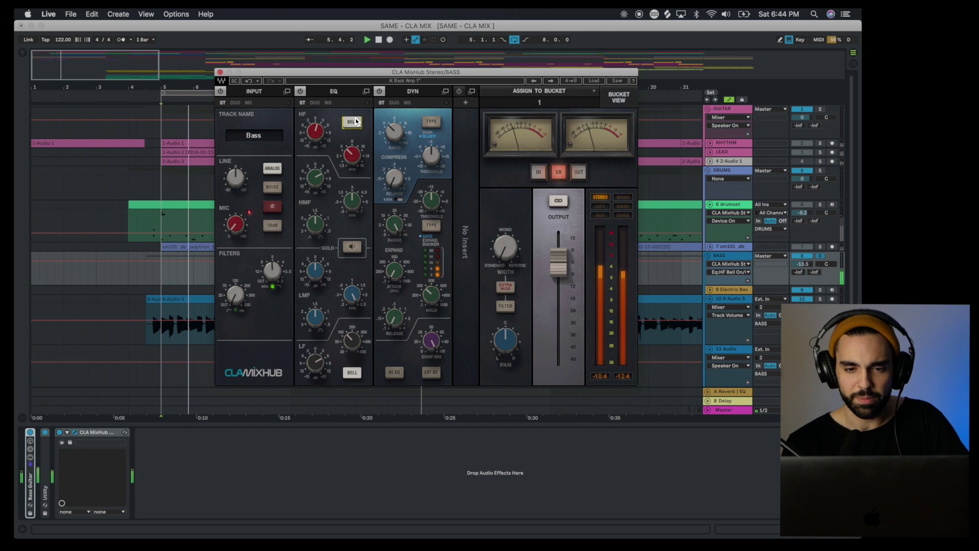
{"action": "left_click", "coordinate": [431, 124]}
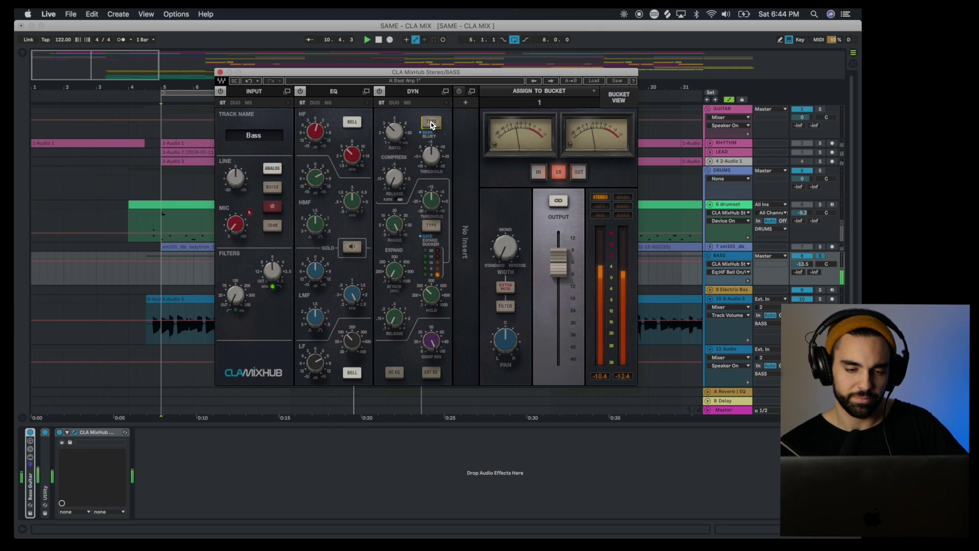
{"action": "left_click", "coordinate": [431, 124]}
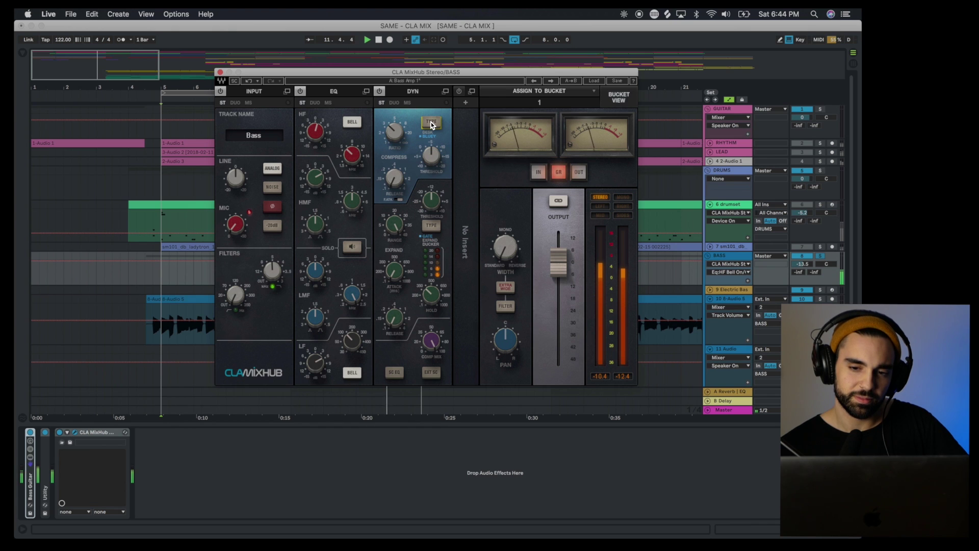
{"action": "left_click", "coordinate": [431, 123]}
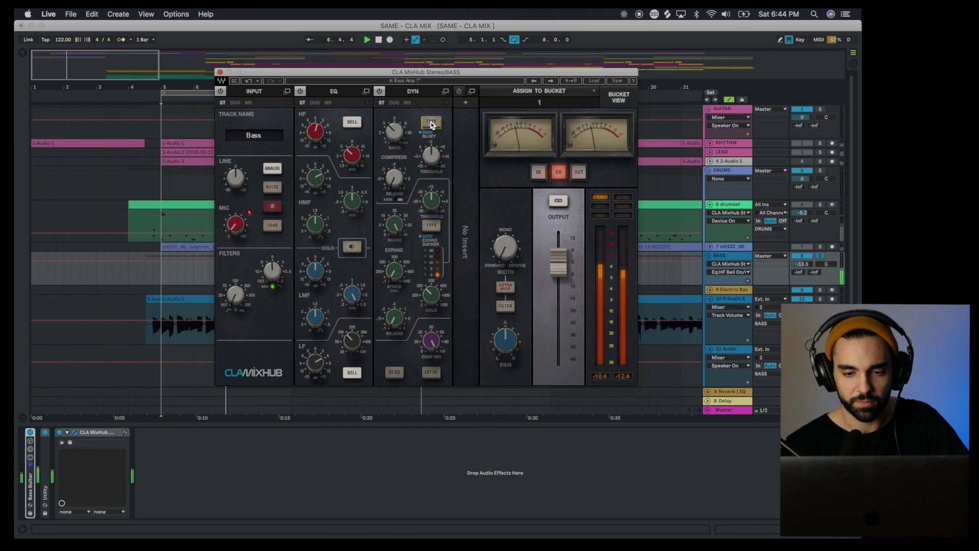
{"action": "left_click", "coordinate": [59, 432]}
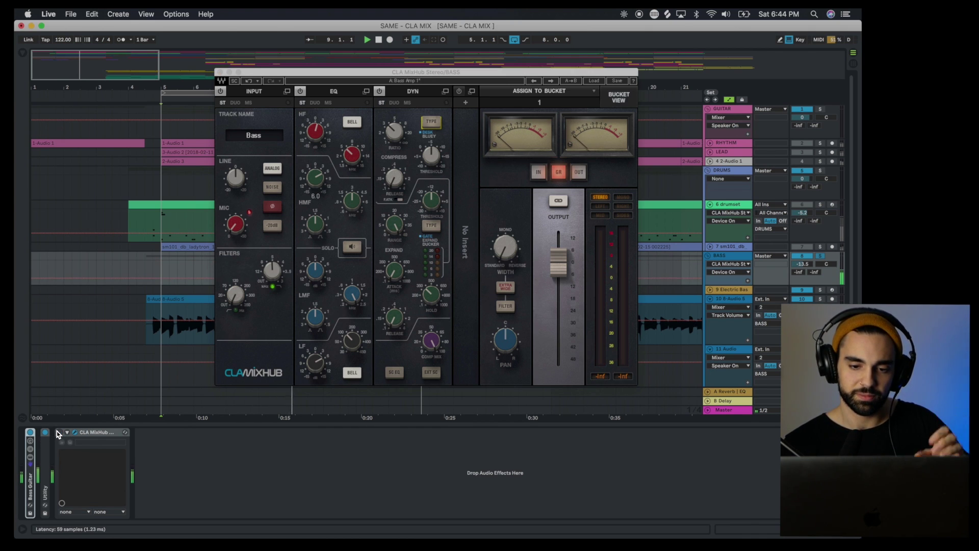
{"action": "left_click", "coordinate": [59, 432]}
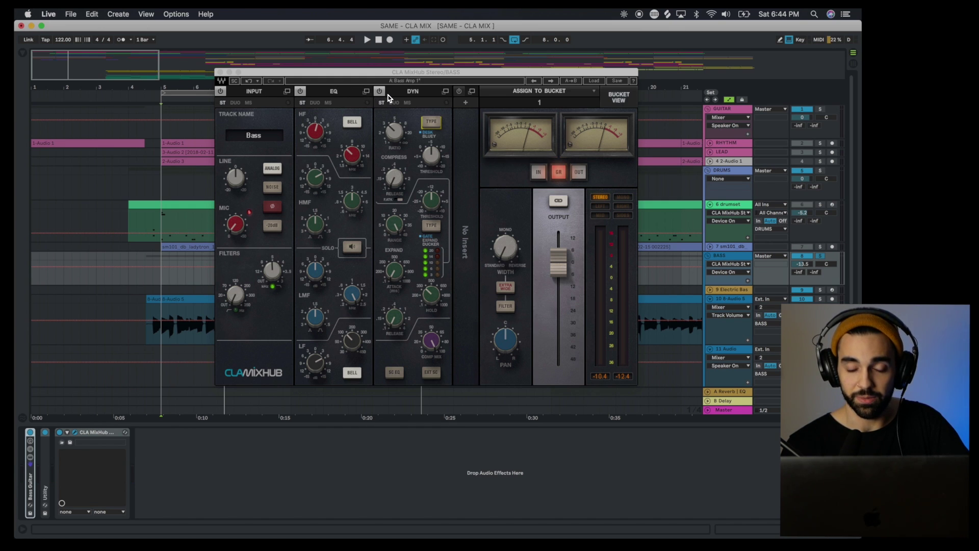
{"action": "left_click", "coordinate": [287, 92]}
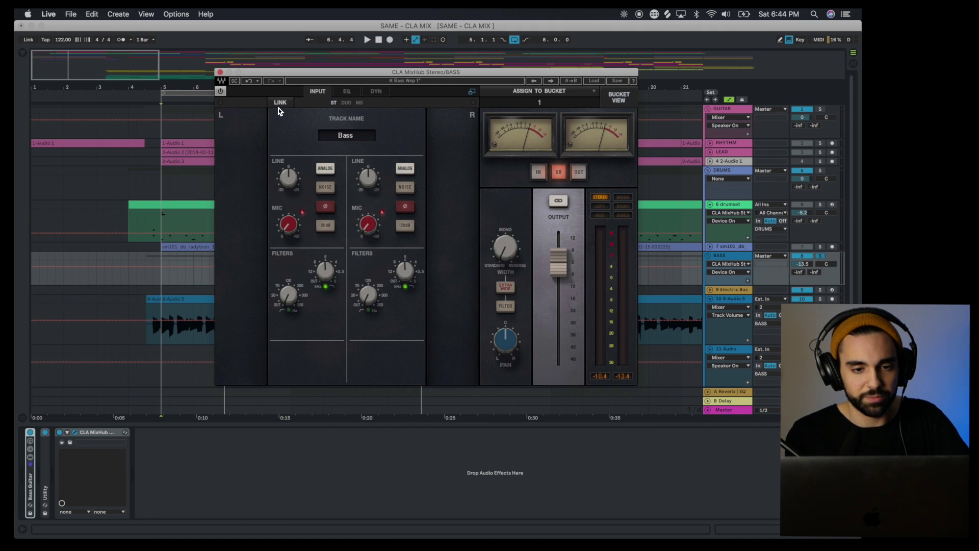
- Unlink the dual EQ, boost left highs and right highs to 4.7, relink, and lower left HMF Q to about 1.48
{"action": "left_click", "coordinate": [348, 92]}
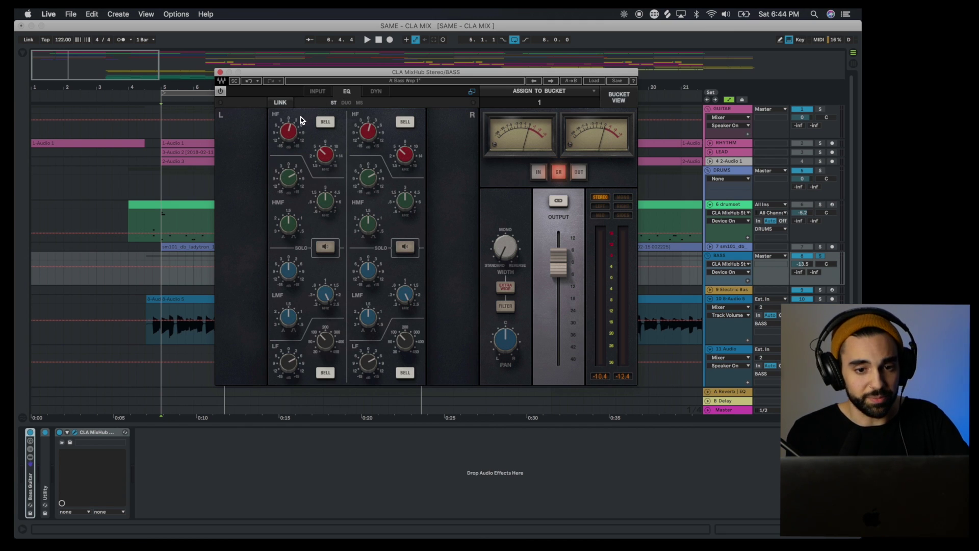
{"action": "left_click", "coordinate": [284, 104]}
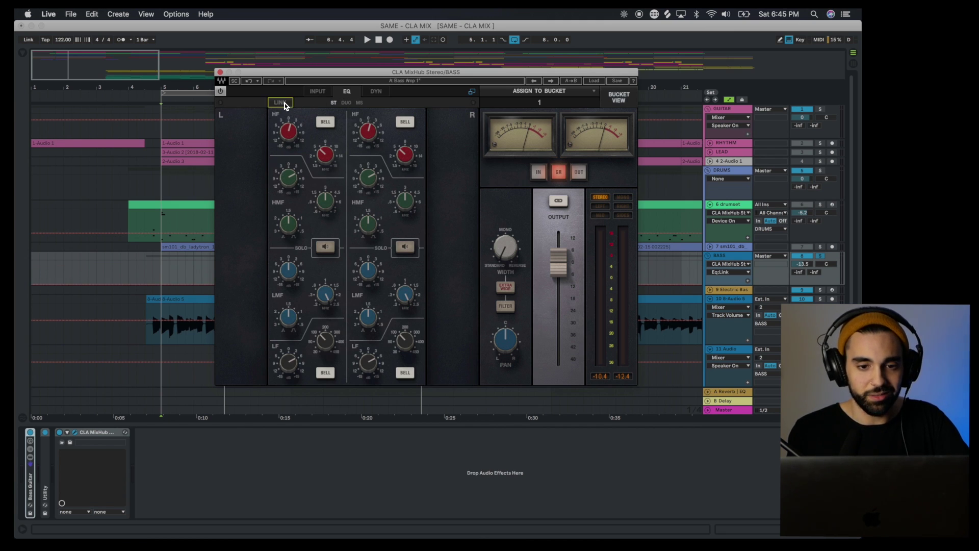
{"action": "key", "text": "space"}
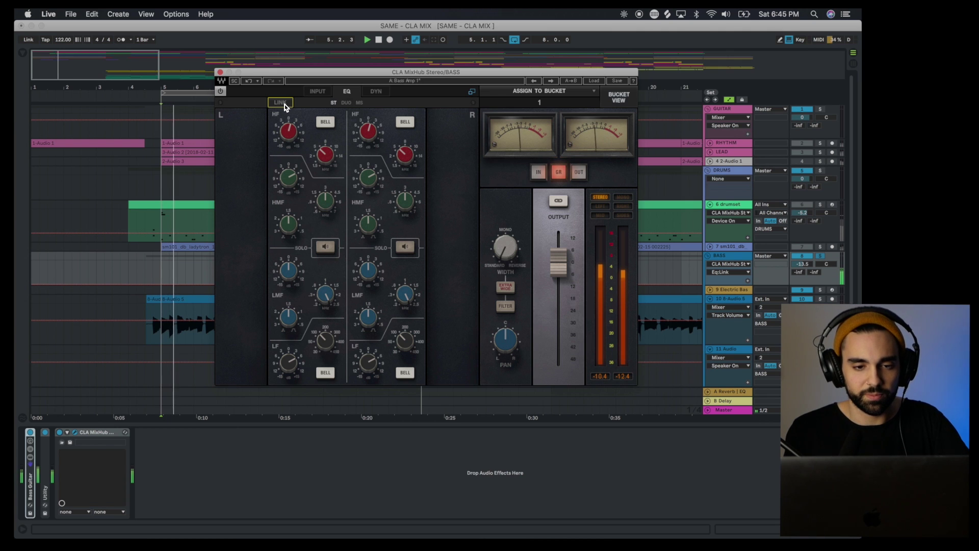
{"action": "left_click_drag", "start_coordinate": [291, 136], "coordinate": [291, 130]}
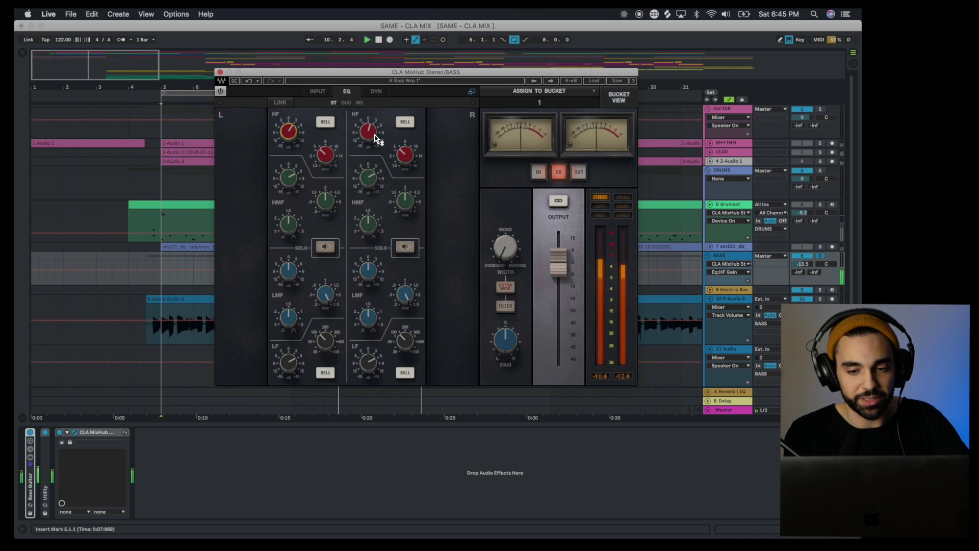
{"action": "mouse_move", "coordinate": [375, 135]}
{"action": "left_click_drag", "start_coordinate": [368, 135], "coordinate": [368, 120]}
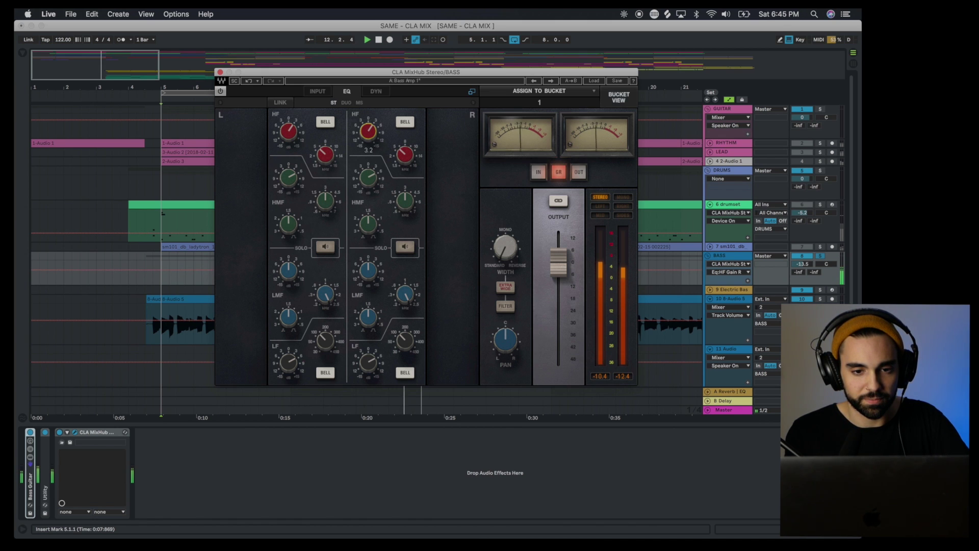
{"action": "left_click", "coordinate": [280, 102]}
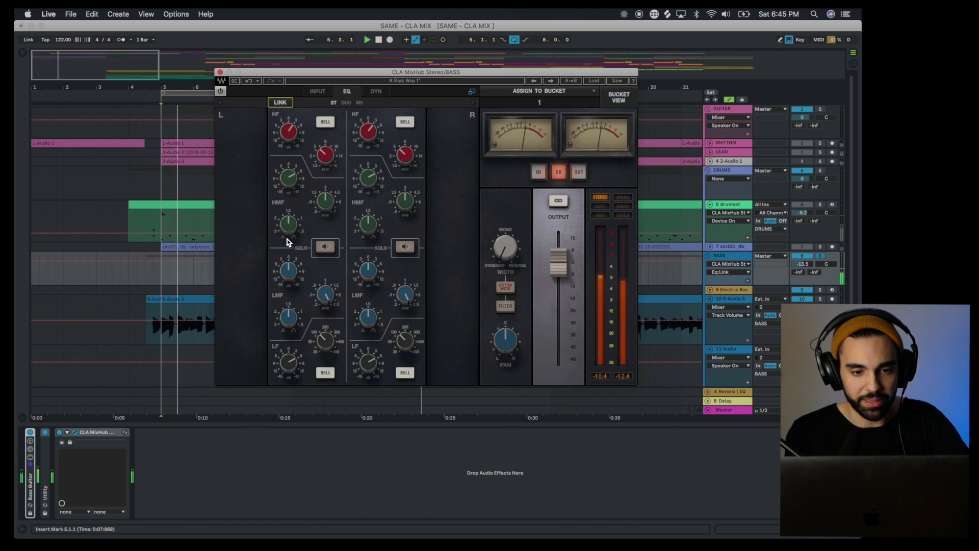
{"action": "mouse_move", "coordinate": [288, 223]}
{"action": "left_mouse_down"}
{"action": "mouse_move", "coordinate": [289, 214]}
{"action": "mouse_move", "coordinate": [291, 225]}
{"action": "left_mouse_up"}
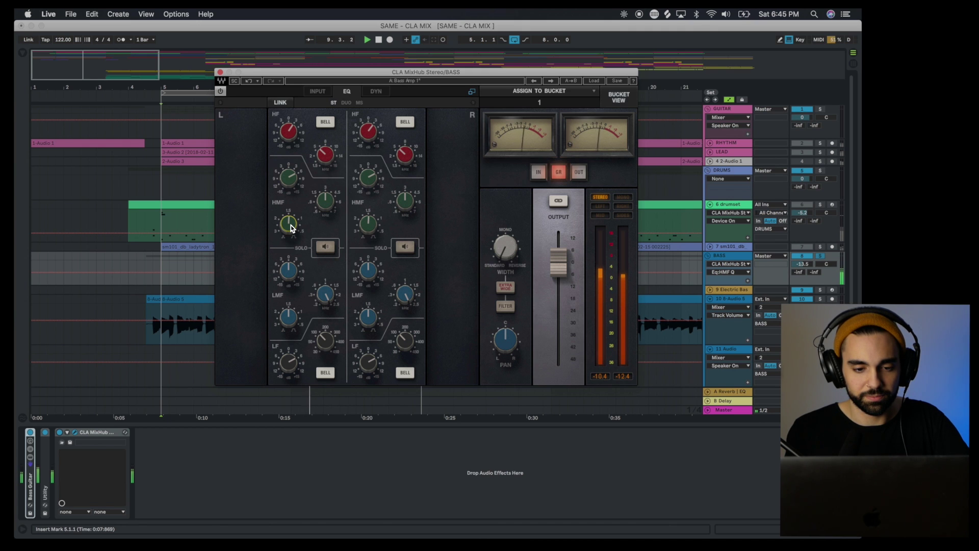
- Stop playback, close the bass MixHub window, and fold the BASS group
{"action": "key", "text": "space"}
{"action": "key", "text": "super+alt+p"}
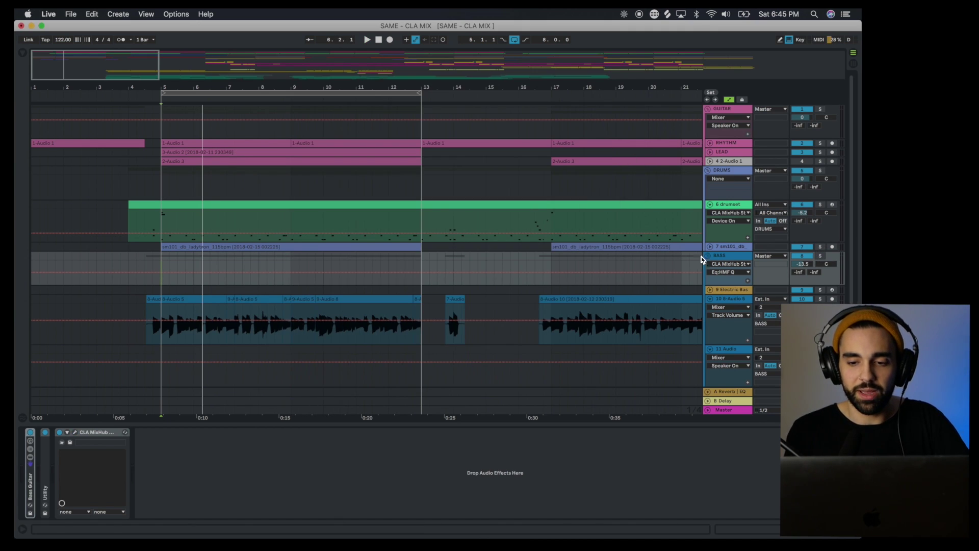
{"action": "scroll", "coordinate": [684, 261], "scroll_direction": "down", "scroll_amount": 3}
{"action": "scroll", "coordinate": [684, 261], "scroll_direction": "down", "scroll_amount": 4}
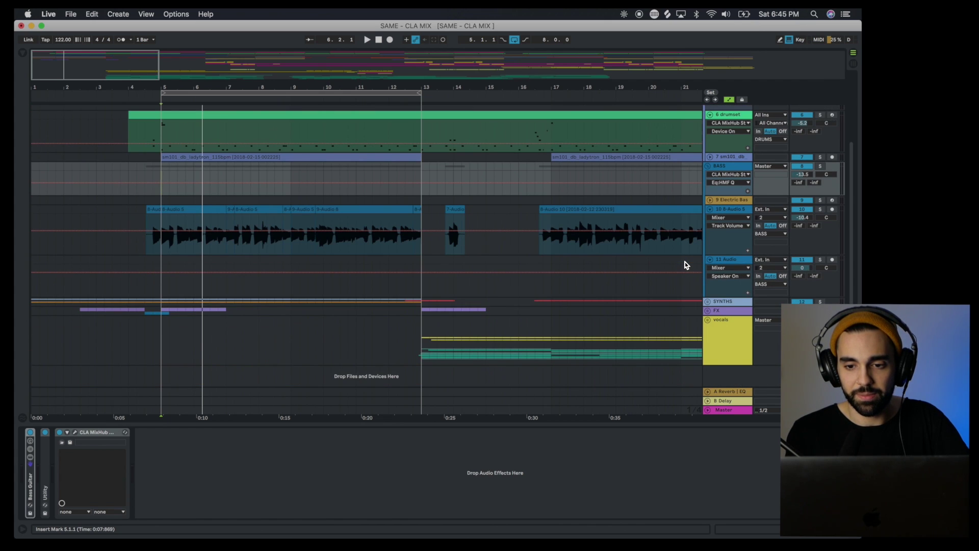
{"action": "scroll", "coordinate": [684, 261], "scroll_direction": "up", "scroll_amount": 7}
{"action": "left_click", "coordinate": [708, 255]}
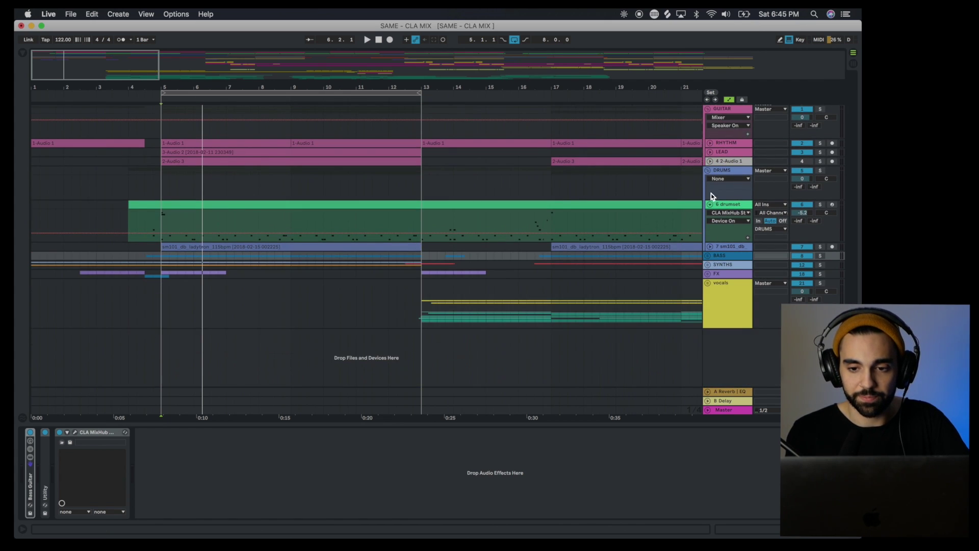
- Select the 6 drumset track under DRUMS and open the Kick Felt pad's MixHub window
{"action": "left_click", "coordinate": [716, 174]}
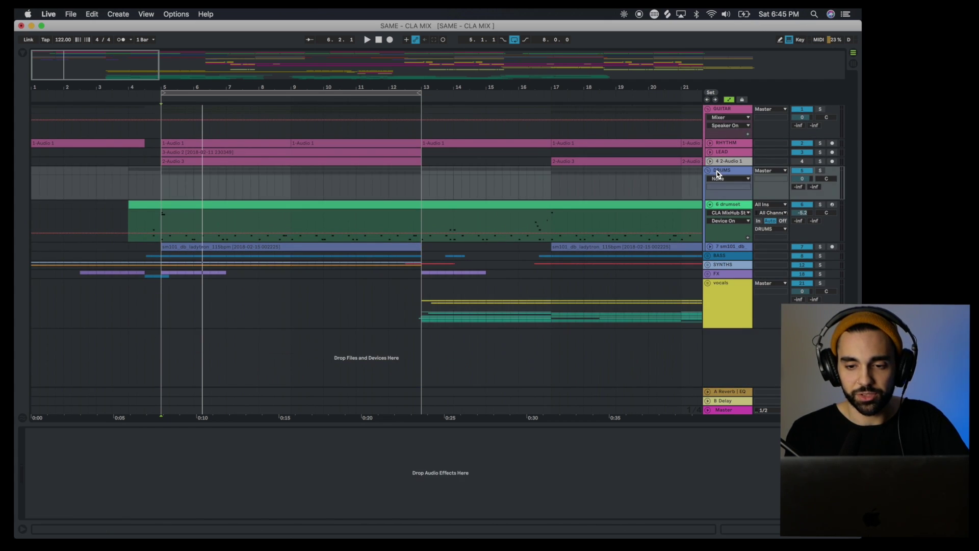
{"action": "left_click", "coordinate": [720, 204]}
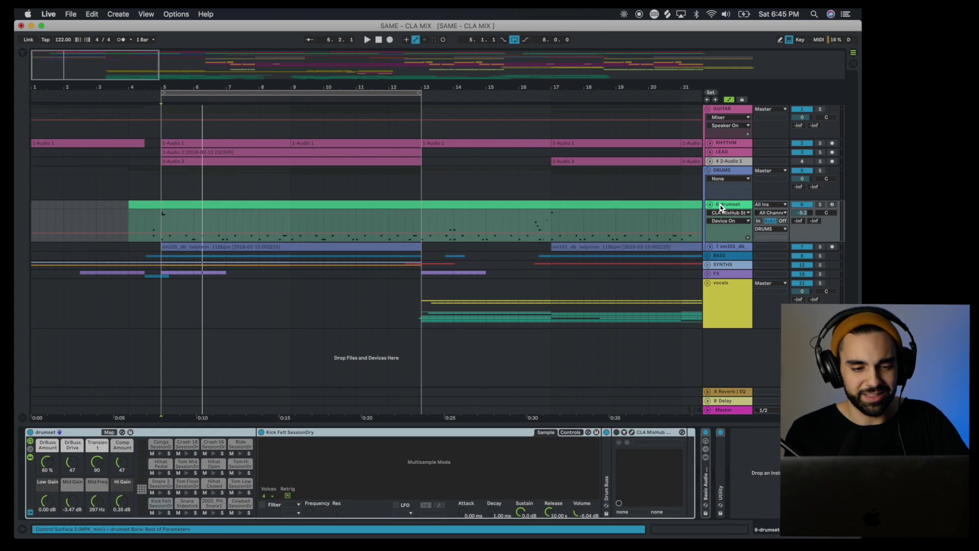
{"action": "left_click", "coordinate": [160, 505]}
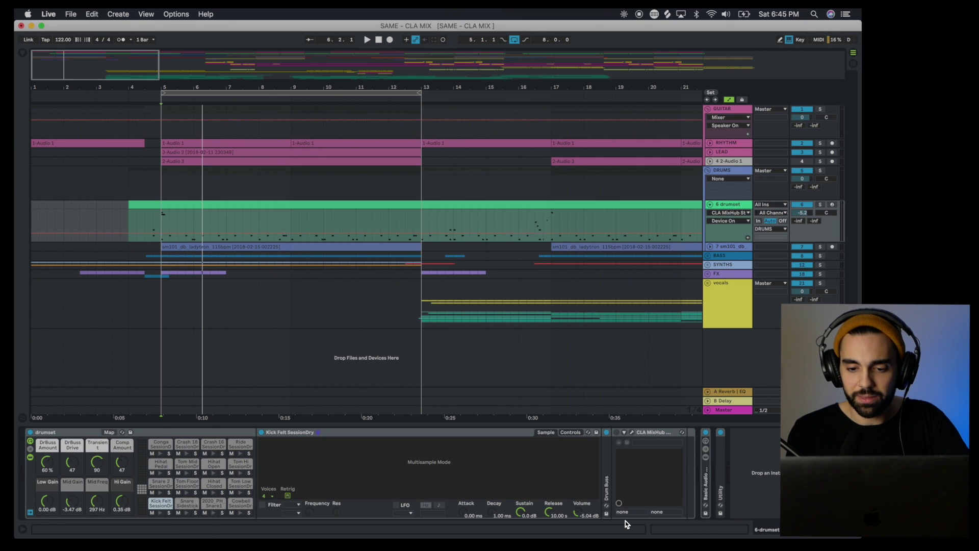
{"action": "left_click", "coordinate": [631, 433]}
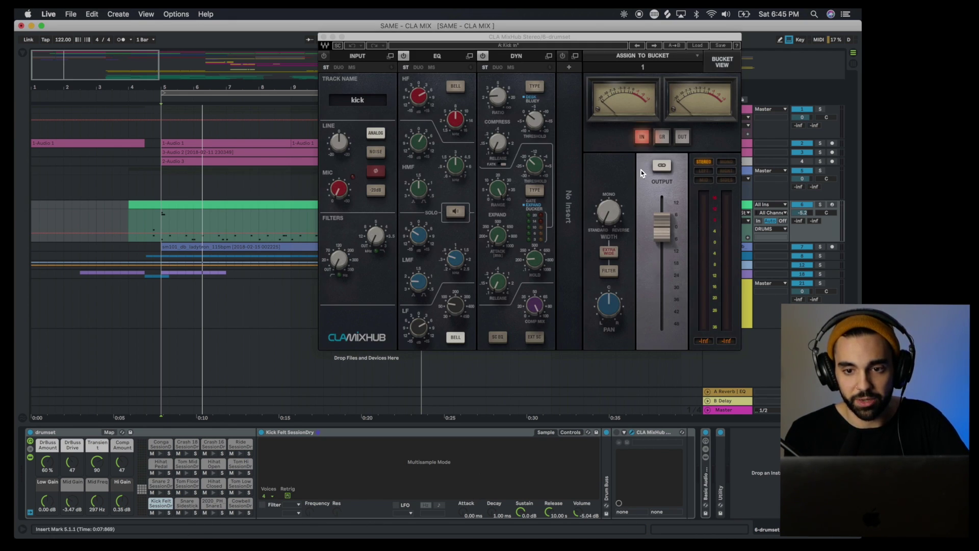
- Load the CLA Drums Kick In preset on the kick's MixHub, solo the drumset and play
{"action": "left_click", "coordinate": [698, 45]}
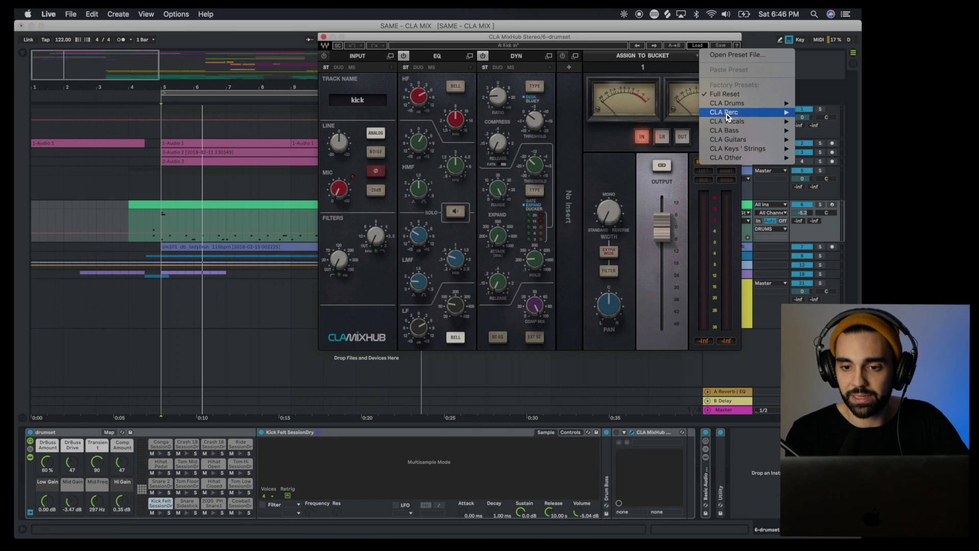
{"action": "mouse_move", "coordinate": [733, 102]}
{"action": "left_click", "coordinate": [808, 105]}
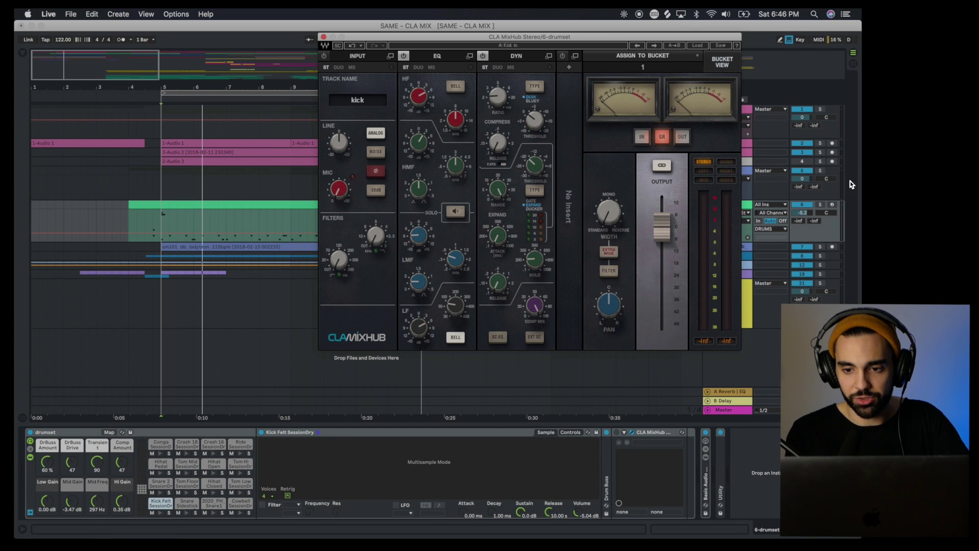
{"action": "left_click", "coordinate": [820, 206]}
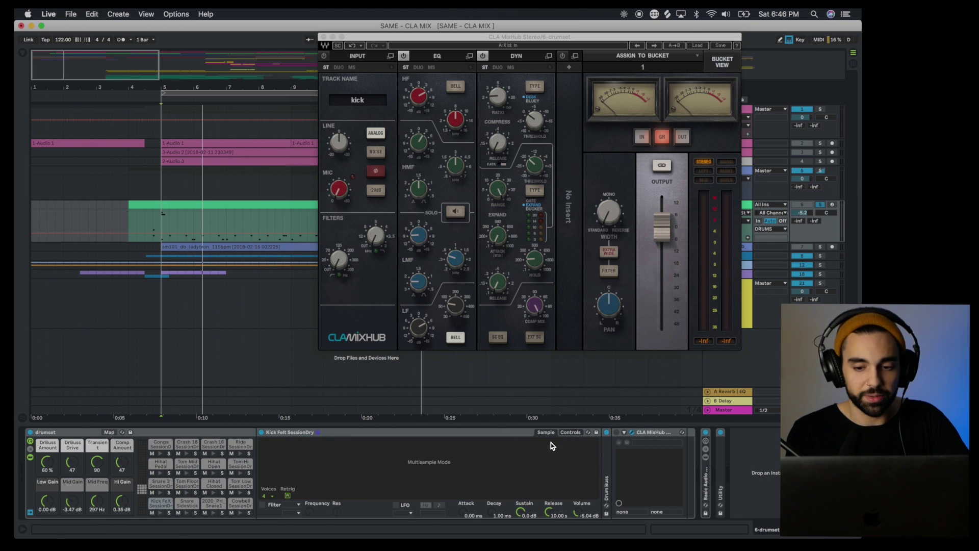
{"action": "key", "text": "space"}
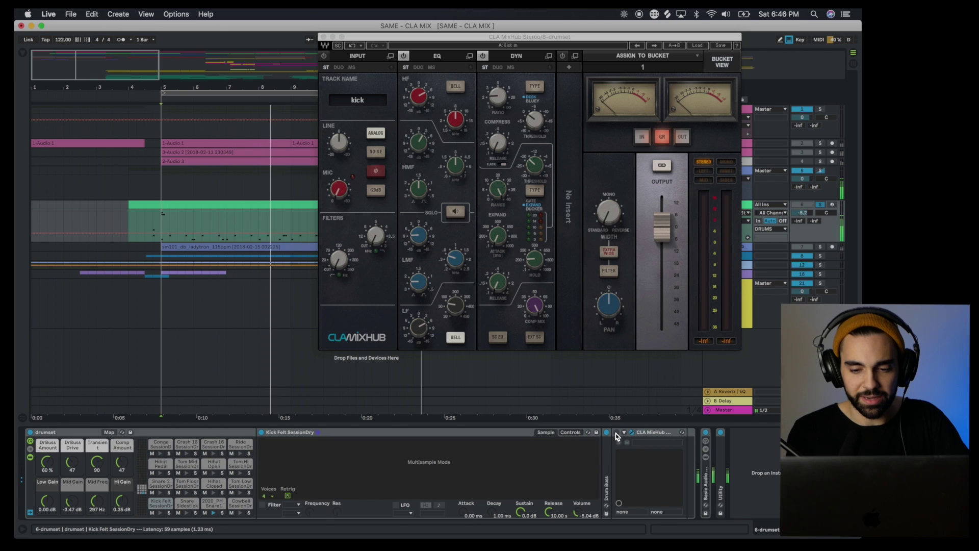
- Raise the compressor mix to 98.9, compare with MixHub bypassed, then close the plugin window
{"action": "left_click", "coordinate": [616, 433]}
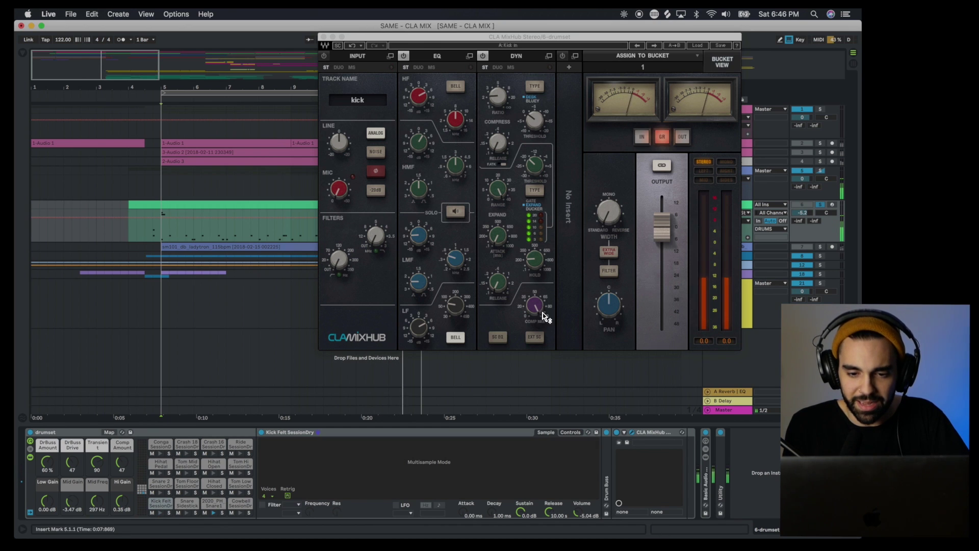
{"action": "mouse_move", "coordinate": [541, 313]}
{"action": "left_mouse_down"}
{"action": "mouse_move", "coordinate": [542, 322]}
{"action": "mouse_move", "coordinate": [528, 314]}
{"action": "left_mouse_up"}
{"action": "left_click", "coordinate": [617, 433]}
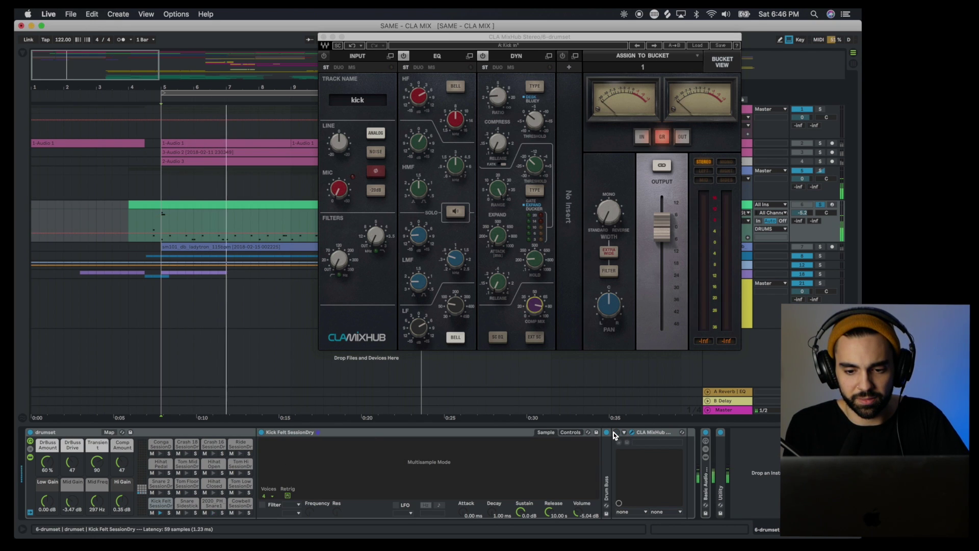
{"action": "left_click", "coordinate": [617, 432]}
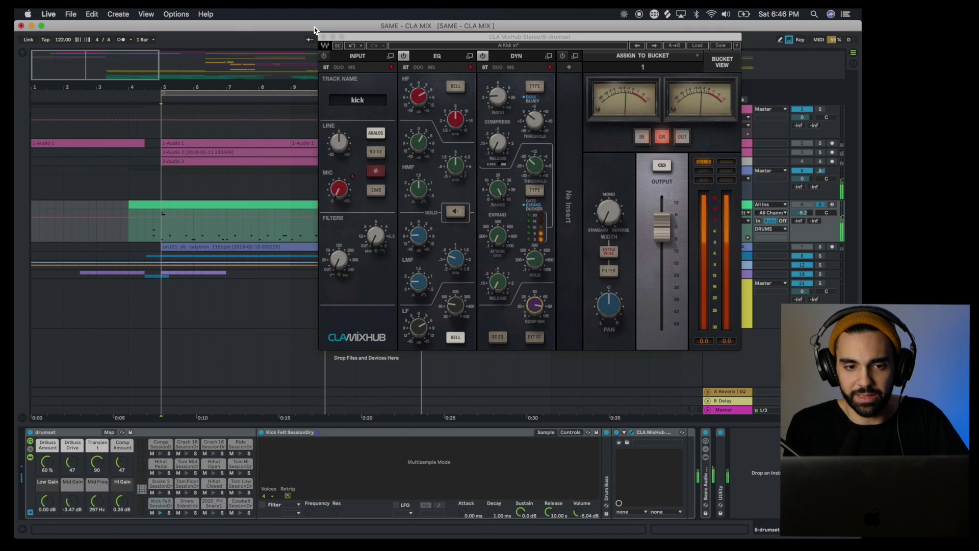
{"action": "left_click", "coordinate": [323, 37]}
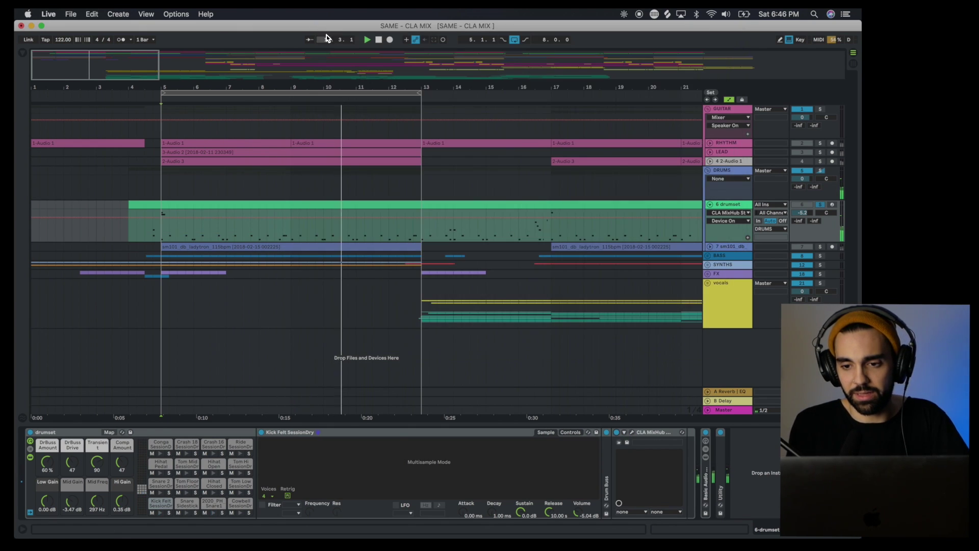
- Turn off the drumset solo and play the full mix from the start
{"action": "left_click", "coordinate": [819, 205]}
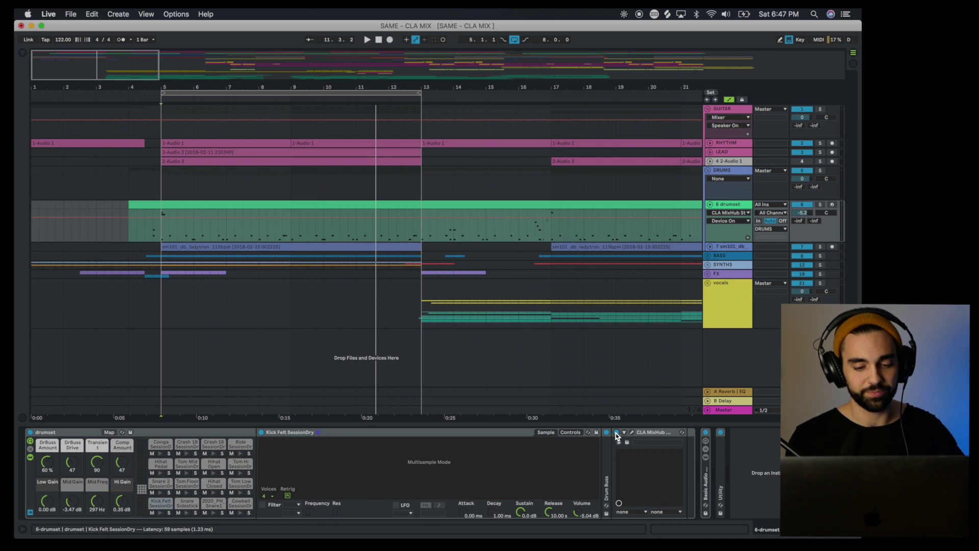
{"action": "key", "text": "space"}
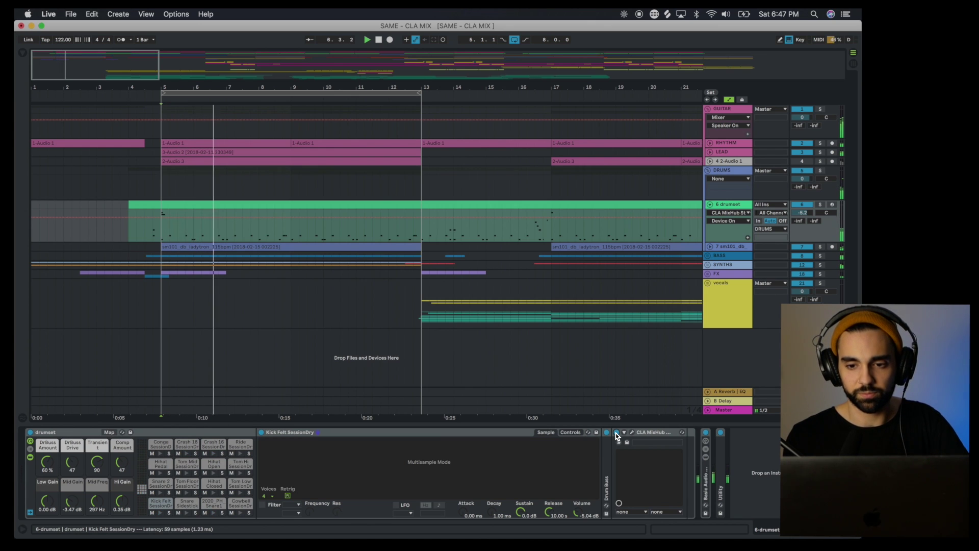
- Select the LEAD track, stop playback, and bring up its Lead Gtr. MixHub window
{"action": "left_click", "coordinate": [733, 148]}
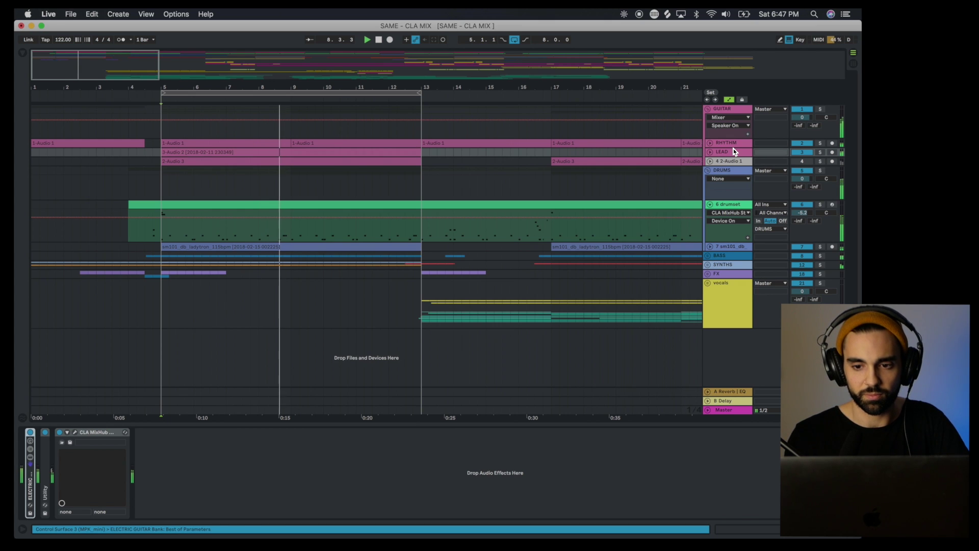
{"action": "key", "text": "space"}
{"action": "key", "text": "super+alt+p"}
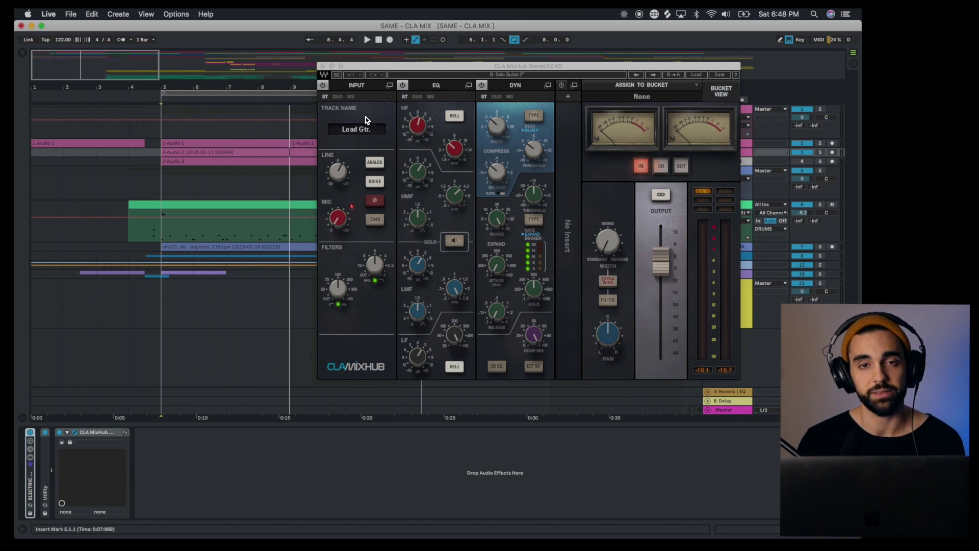
{"action": "left_click", "coordinate": [365, 120]}
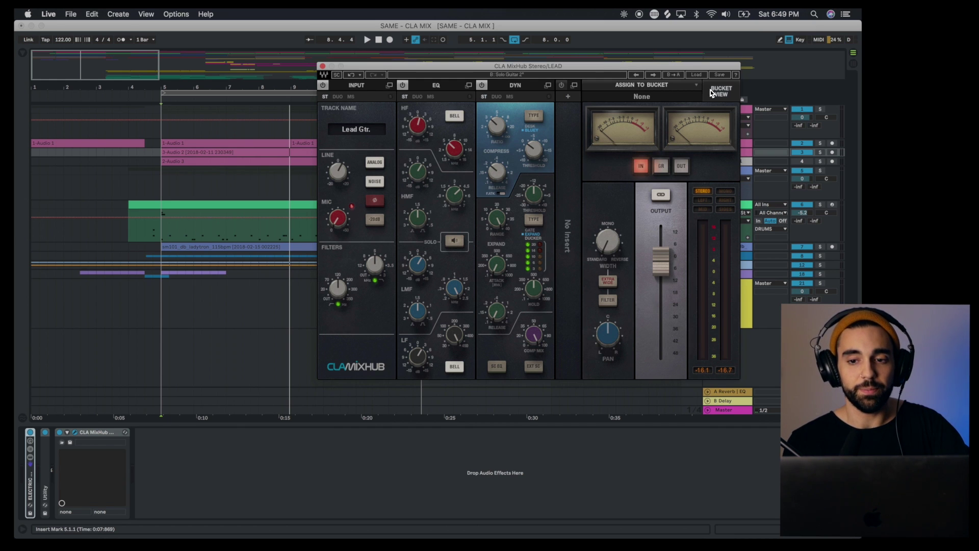
- Show all eight buckets and assign Rhythm Gtr., Lead Gtr., Kick and Bass to bucket 1
{"action": "left_click", "coordinate": [712, 92]}
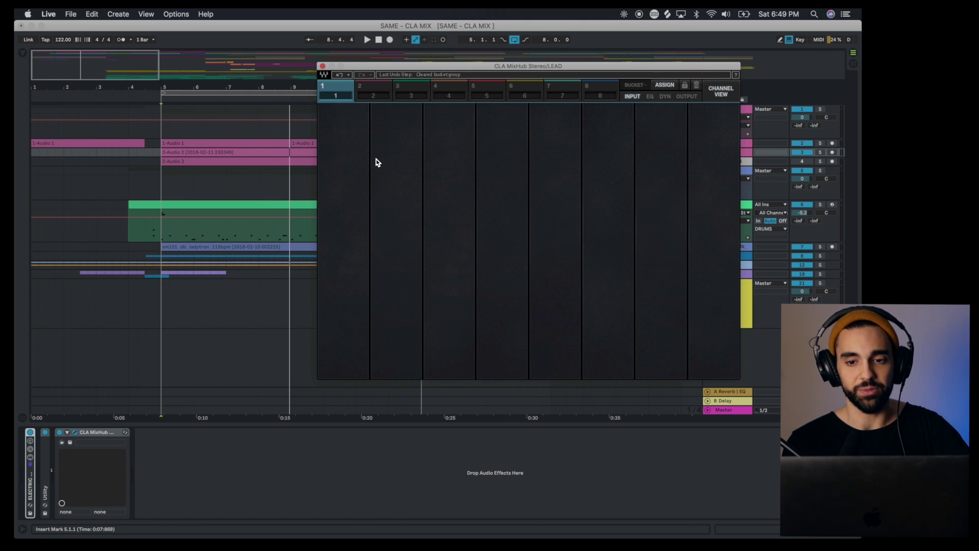
{"action": "left_click", "coordinate": [670, 87]}
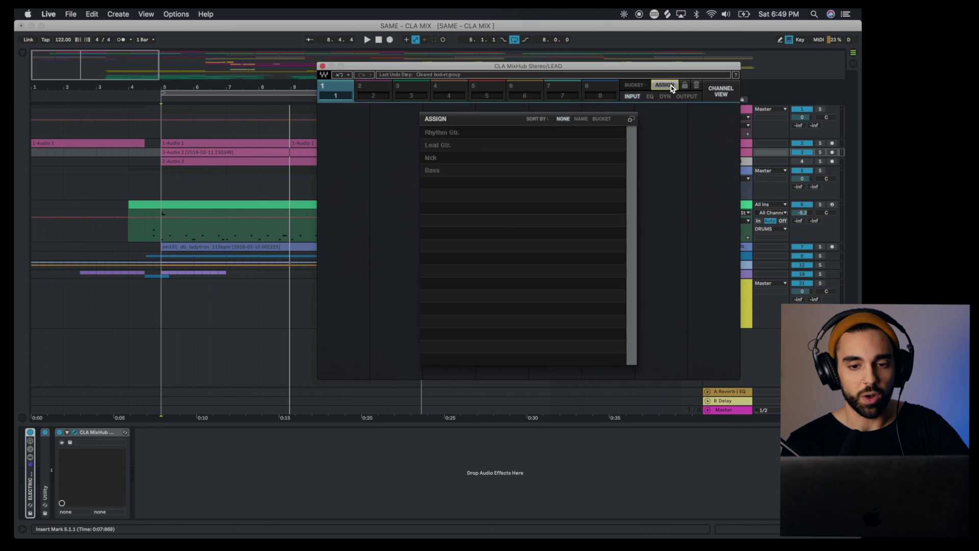
{"action": "left_click", "coordinate": [449, 134]}
{"action": "left_click", "coordinate": [448, 146]}
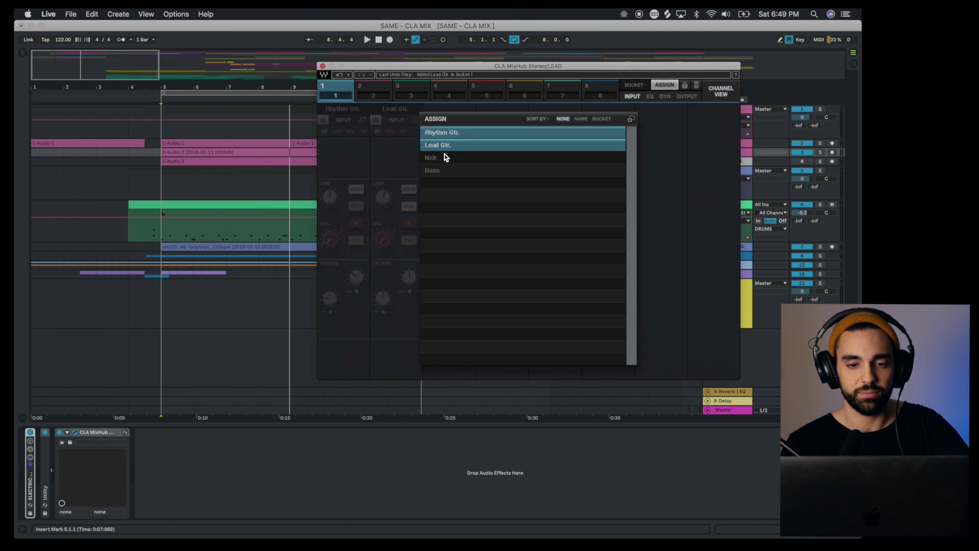
{"action": "left_click", "coordinate": [444, 160]}
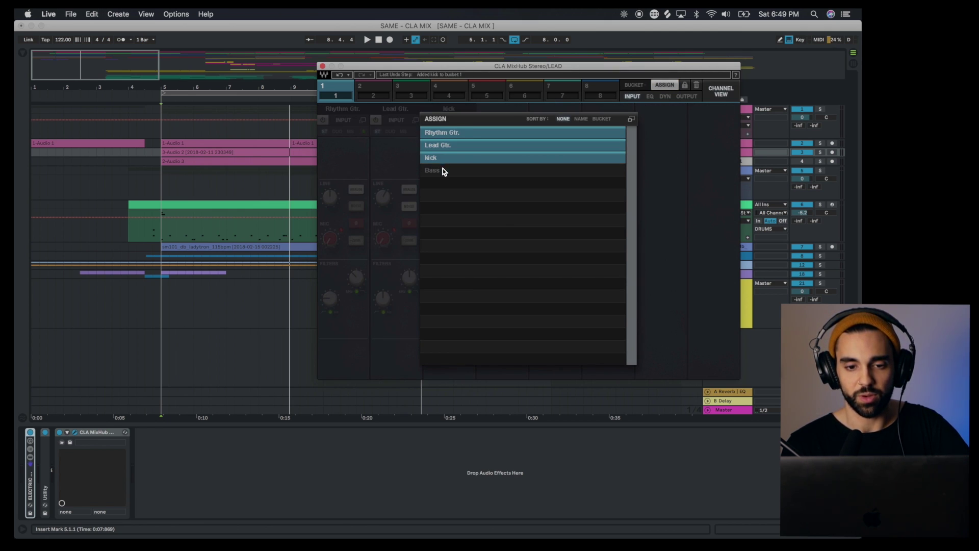
{"action": "left_click", "coordinate": [443, 168]}
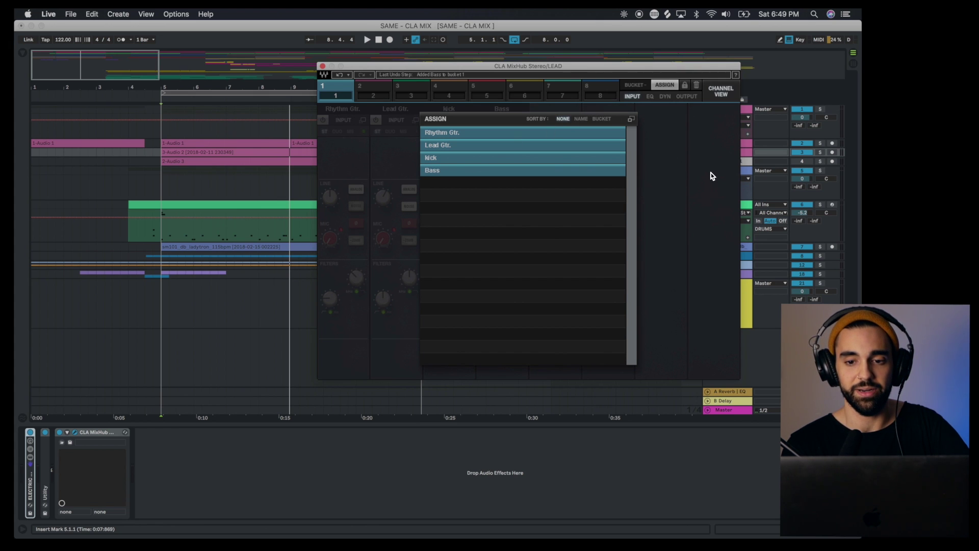
{"action": "left_click", "coordinate": [635, 118]}
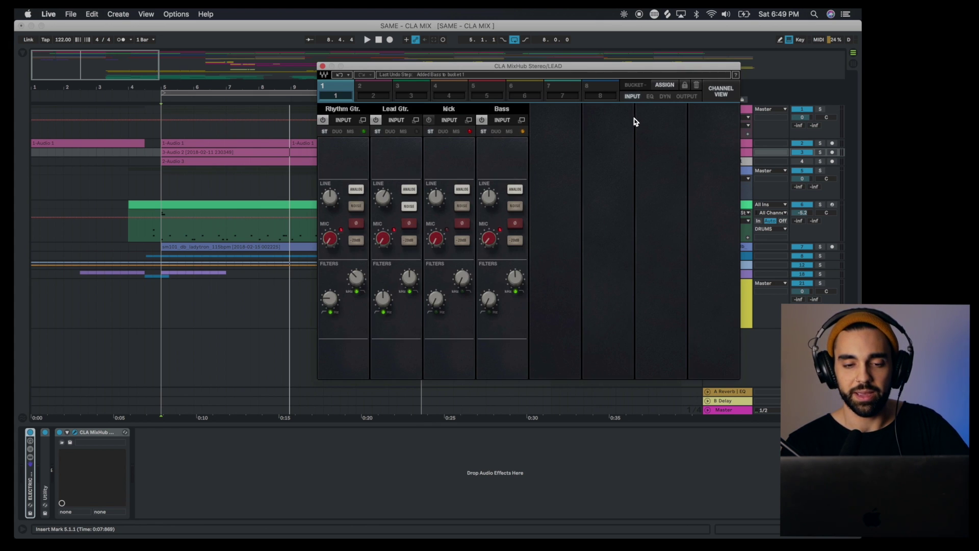
- Browse the EQ, dynamics and output sections, check empty buckets 2 and 3, return to bucket 1
{"action": "left_click", "coordinate": [649, 96]}
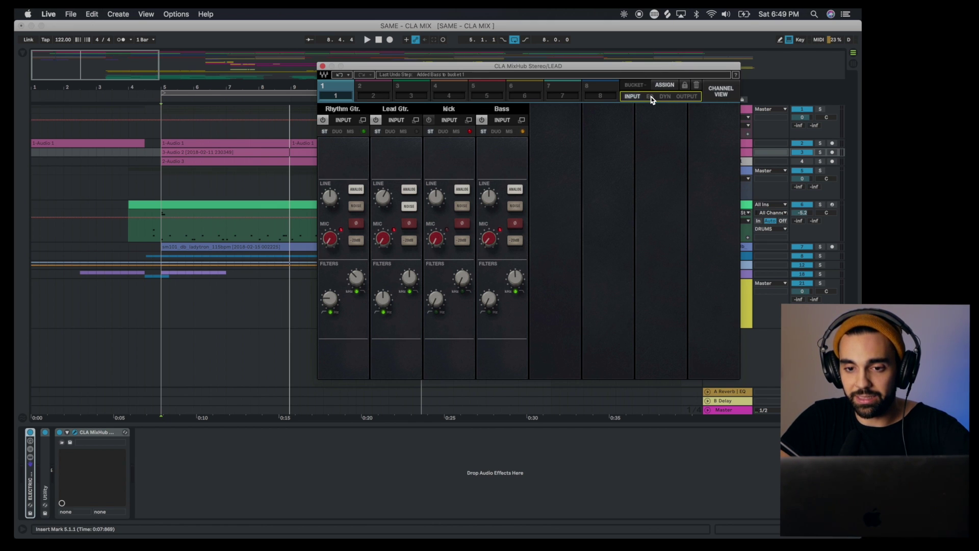
{"action": "left_click", "coordinate": [664, 96]}
{"action": "left_click", "coordinate": [684, 98]}
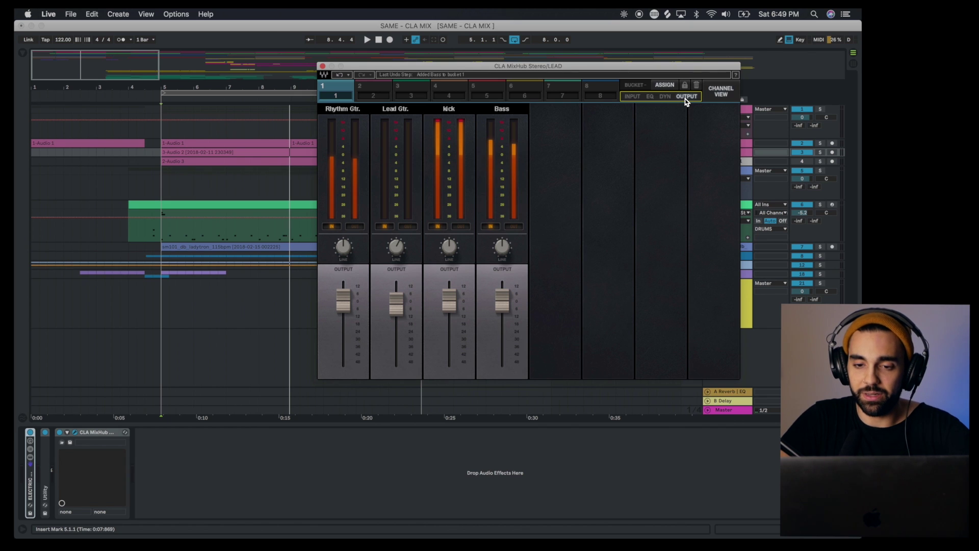
{"action": "left_click", "coordinate": [649, 97]}
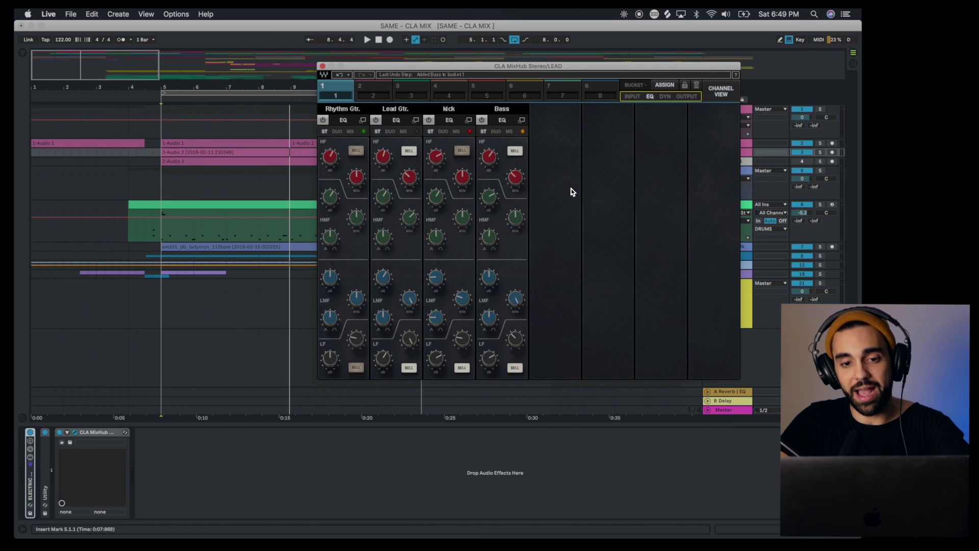
{"action": "left_click", "coordinate": [375, 87]}
{"action": "left_click", "coordinate": [415, 88]}
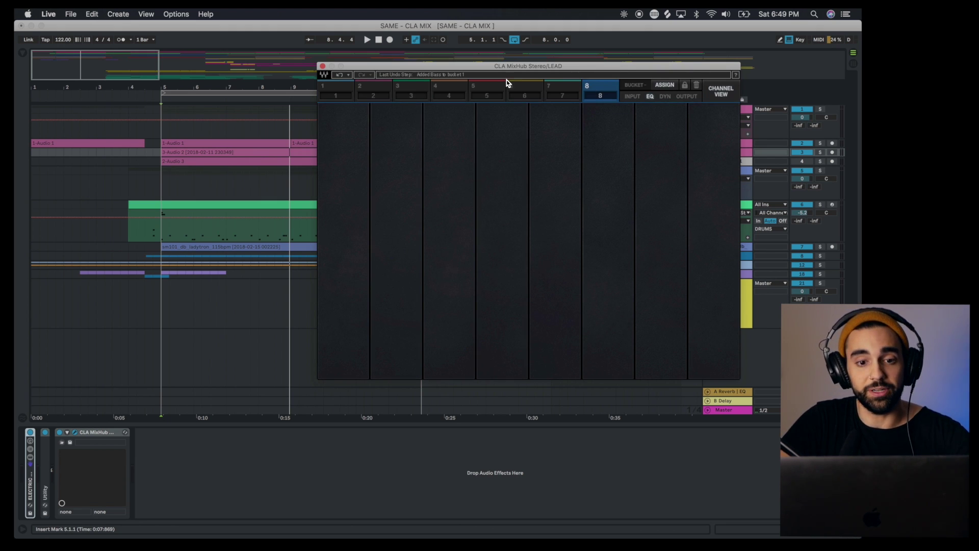
{"action": "left_click", "coordinate": [332, 88]}
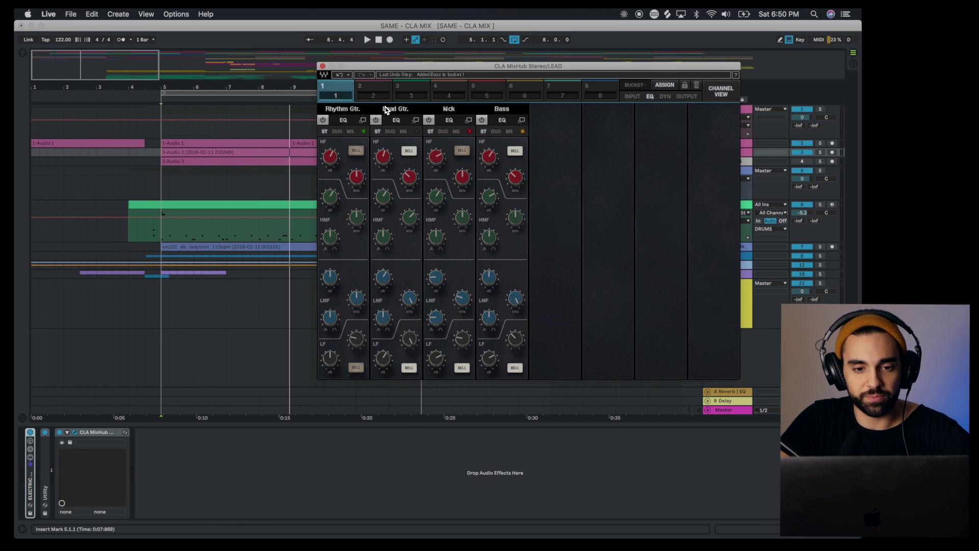
- Start playback and set Lead Gtr. output to -4.1 and Kick output to 0.8
{"action": "key", "text": "space"}
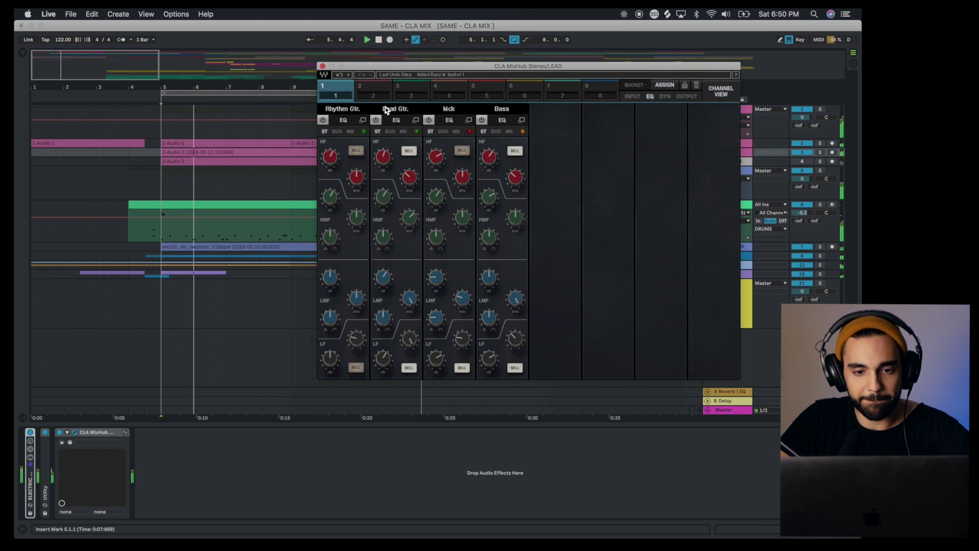
{"action": "left_click", "coordinate": [689, 97]}
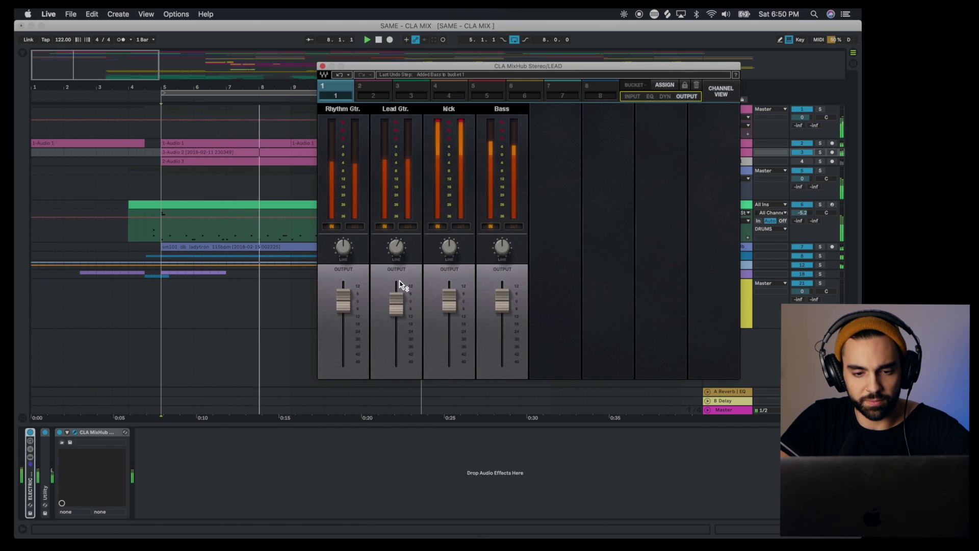
{"action": "left_click_drag", "start_coordinate": [396, 302], "coordinate": [396, 307]}
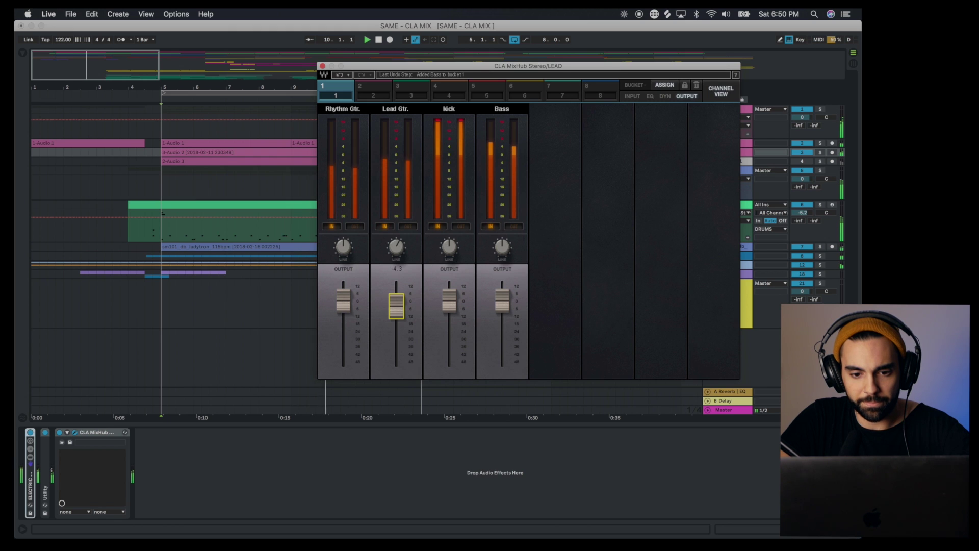
{"action": "left_click", "coordinate": [449, 300]}
{"action": "left_click_drag", "start_coordinate": [449, 301], "coordinate": [449, 300]}
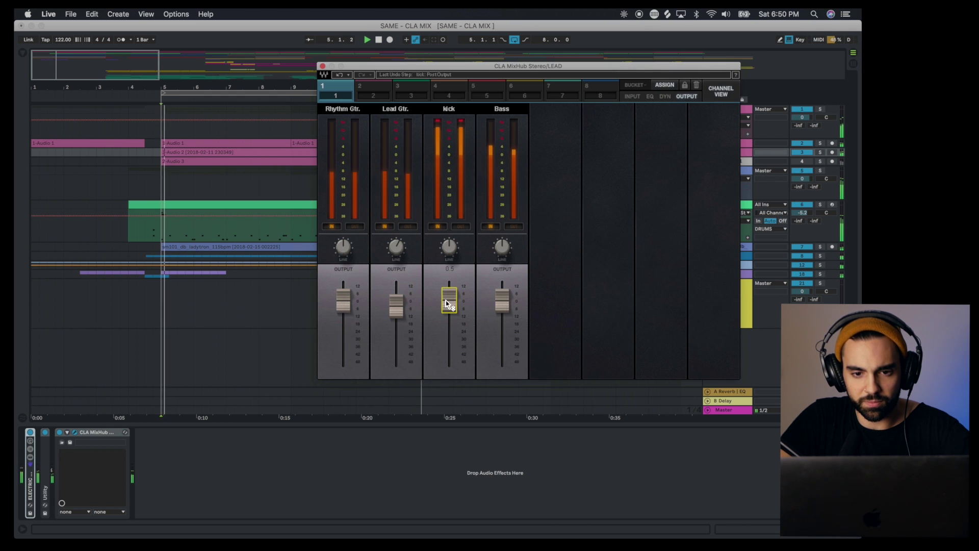
- Set the Kick's compressor mix to 73.6 in the dynamics view
{"action": "left_click", "coordinate": [449, 94]}
{"action": "left_click", "coordinate": [351, 96]}
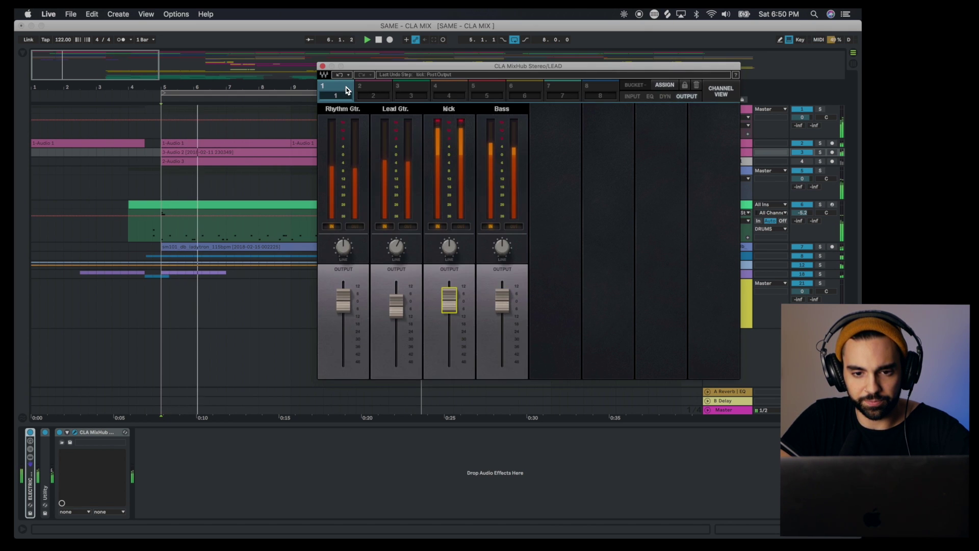
{"action": "left_click", "coordinate": [665, 97]}
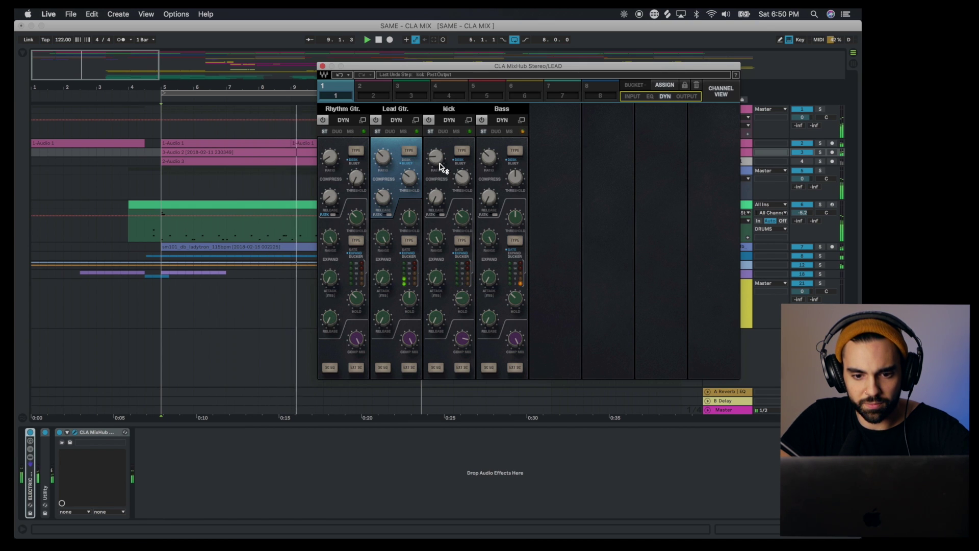
{"action": "left_click_drag", "start_coordinate": [462, 338], "coordinate": [462, 343]}
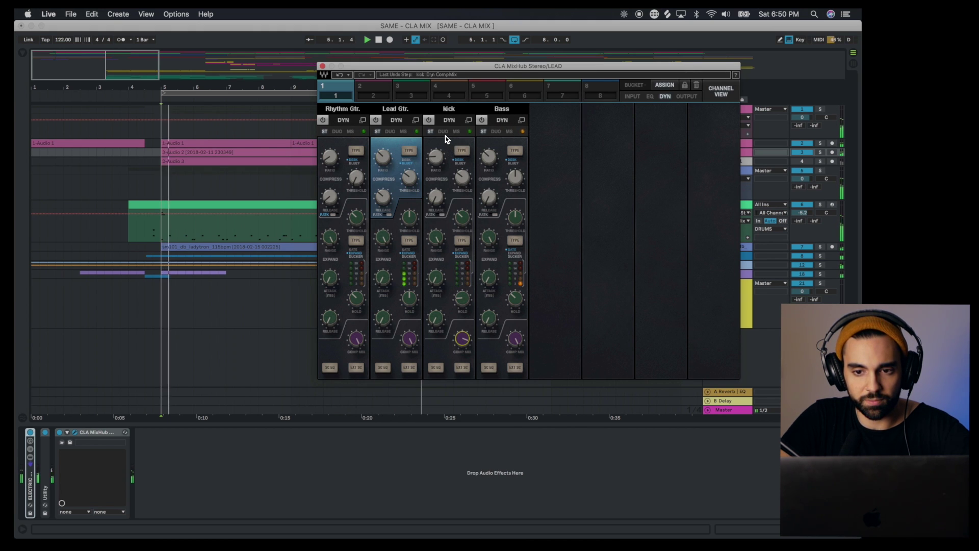
{"action": "left_click", "coordinate": [650, 96]}
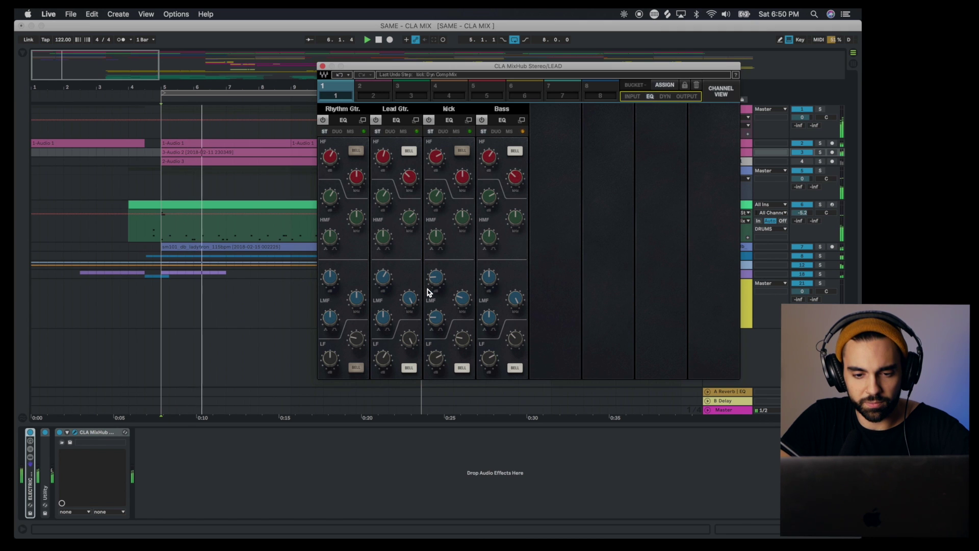
- Set the Kick's low-mid EQ to 2.88, stop playback, and look at empty bucket 2
{"action": "left_click_drag", "start_coordinate": [435, 317], "coordinate": [434, 320]}
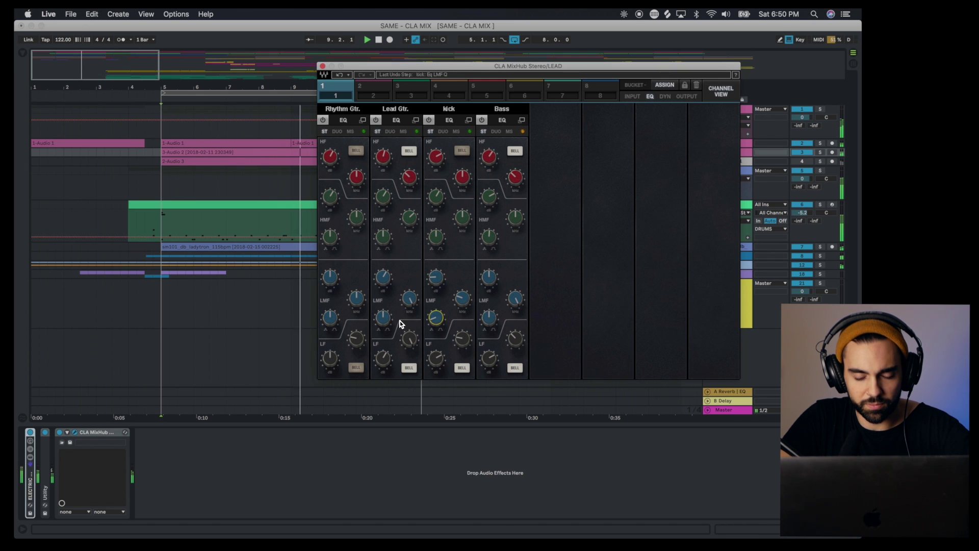
{"action": "key", "text": "space"}
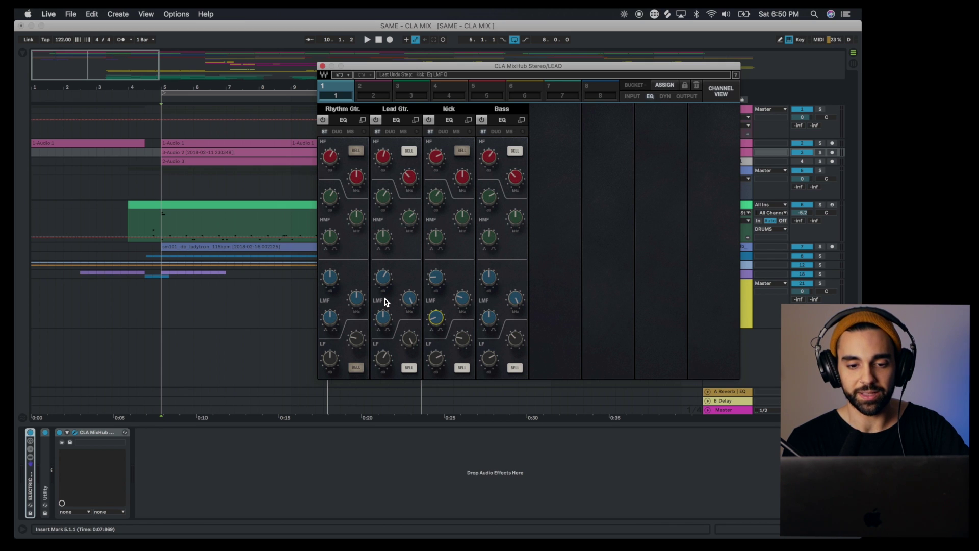
{"action": "mouse_move", "coordinate": [380, 282]}
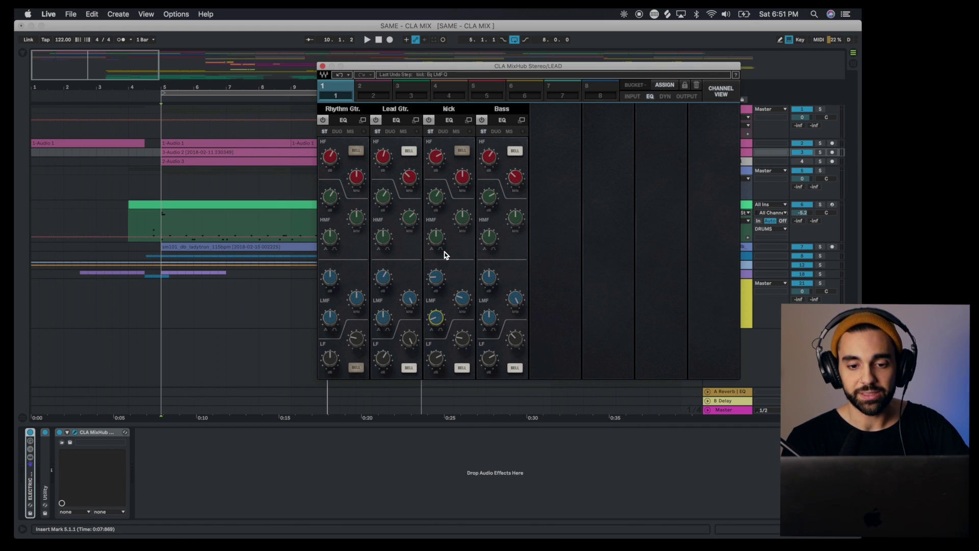
{"action": "left_click", "coordinate": [369, 92]}
- Assign only Lead Gtr. and Rhythm Gtr. to bucket 2, removing the mistakenly added Kick and Bass
{"action": "left_click", "coordinate": [344, 94]}
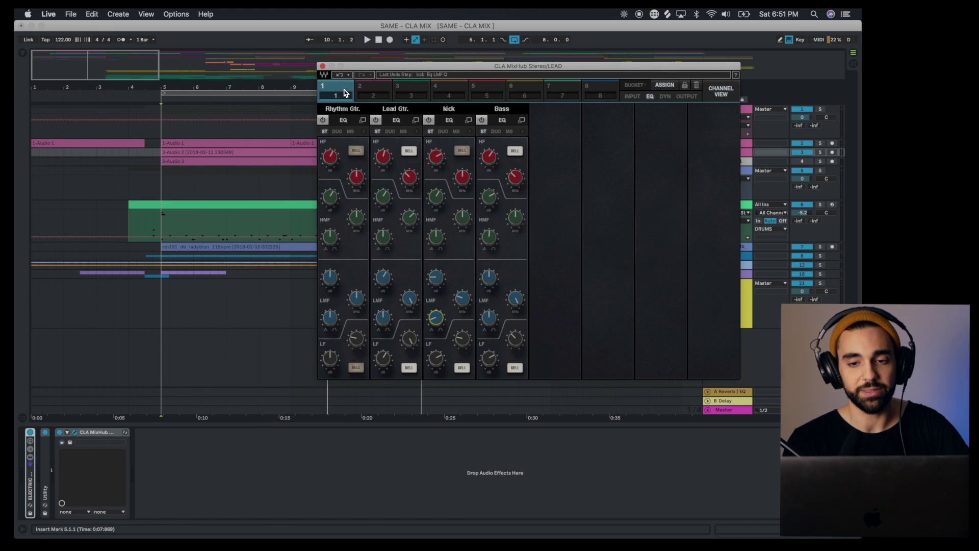
{"action": "left_click", "coordinate": [367, 92]}
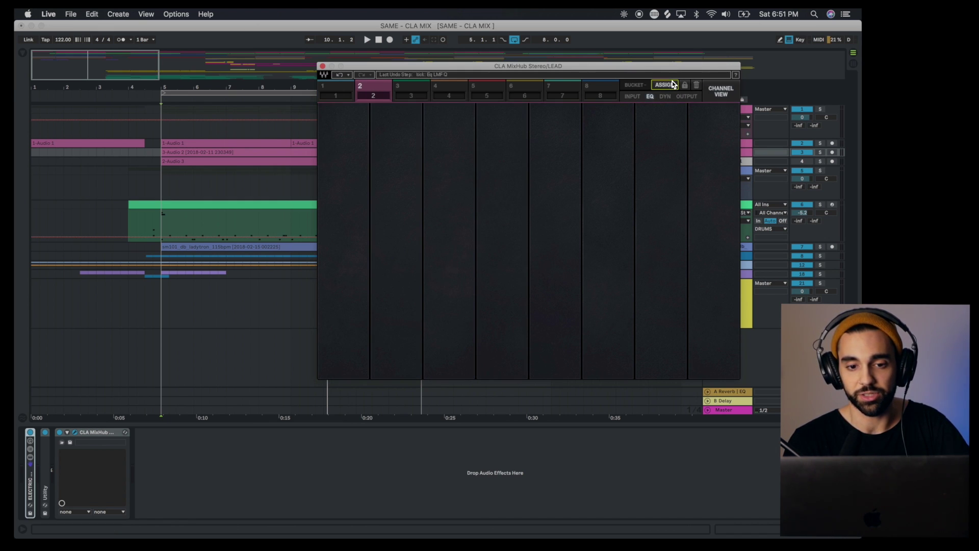
{"action": "left_click", "coordinate": [672, 83]}
{"action": "left_click", "coordinate": [449, 158]}
{"action": "left_click", "coordinate": [448, 166]}
{"action": "left_click", "coordinate": [449, 165]}
{"action": "left_click", "coordinate": [448, 159]}
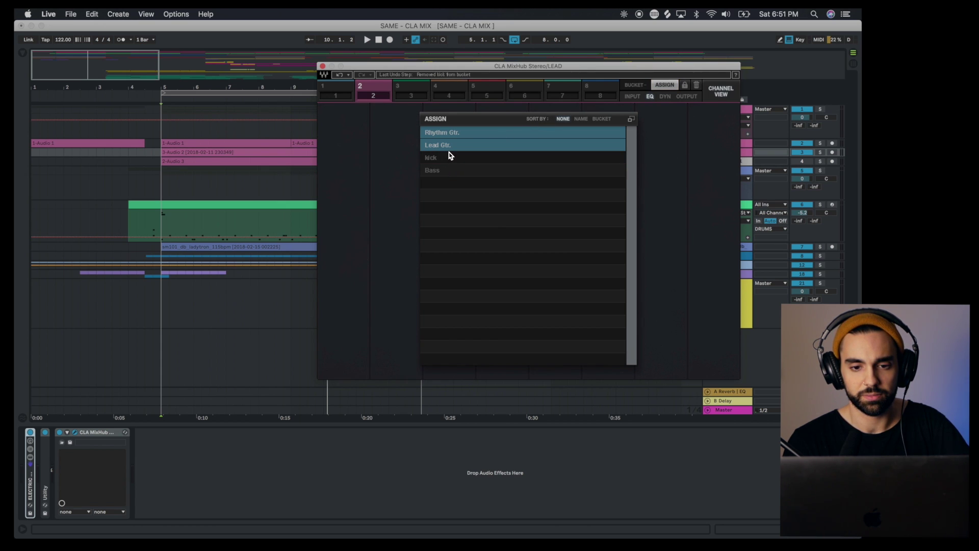
{"action": "left_click", "coordinate": [450, 150]}
{"action": "left_click", "coordinate": [450, 135]}
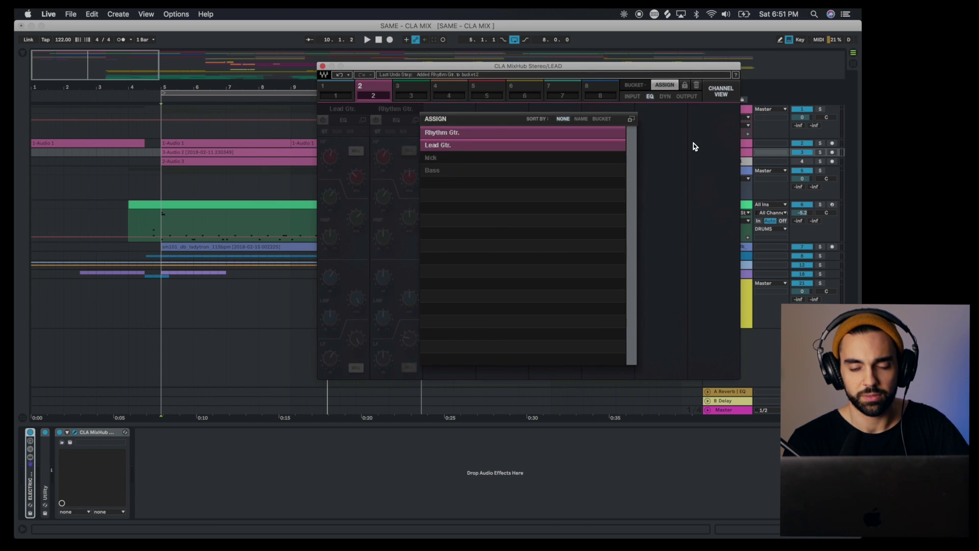
{"action": "left_click", "coordinate": [632, 119]}
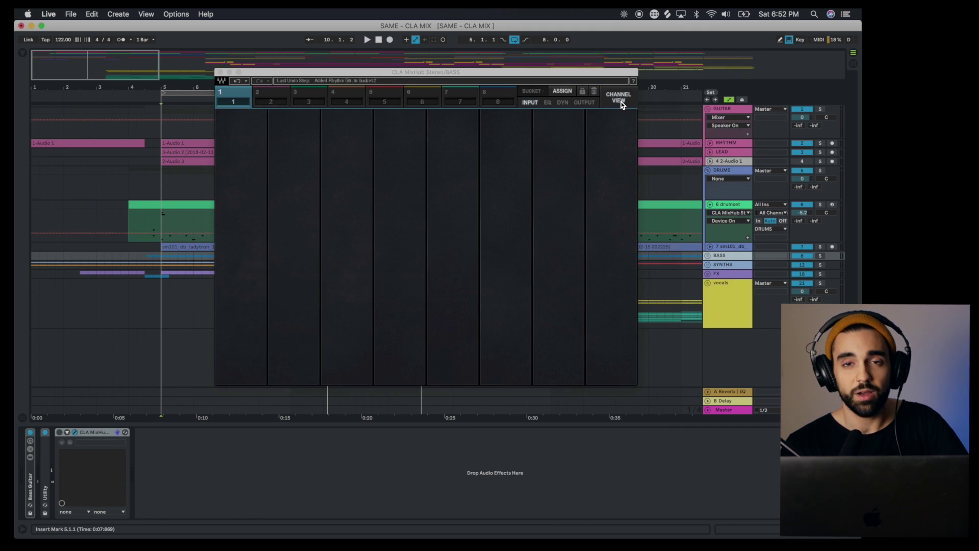
- Switch the Bass MixHub to channel view, play the song, and close the plugin window
{"action": "left_click", "coordinate": [619, 97]}
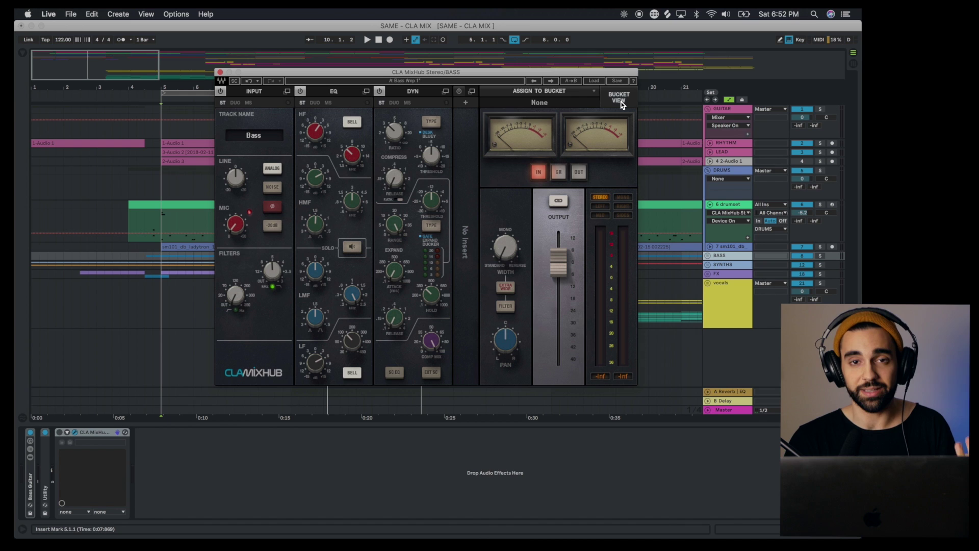
{"action": "key", "text": "space"}
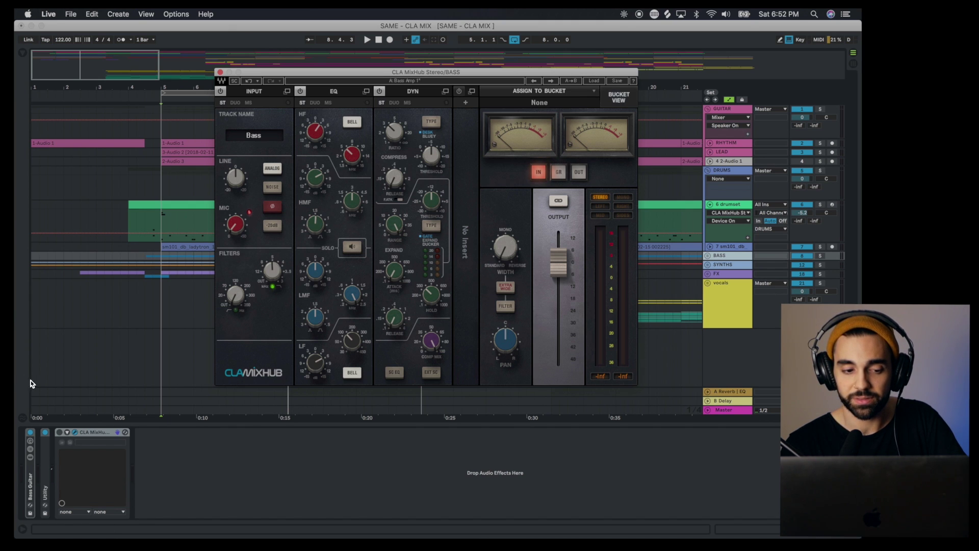
{"action": "key", "text": "space"}
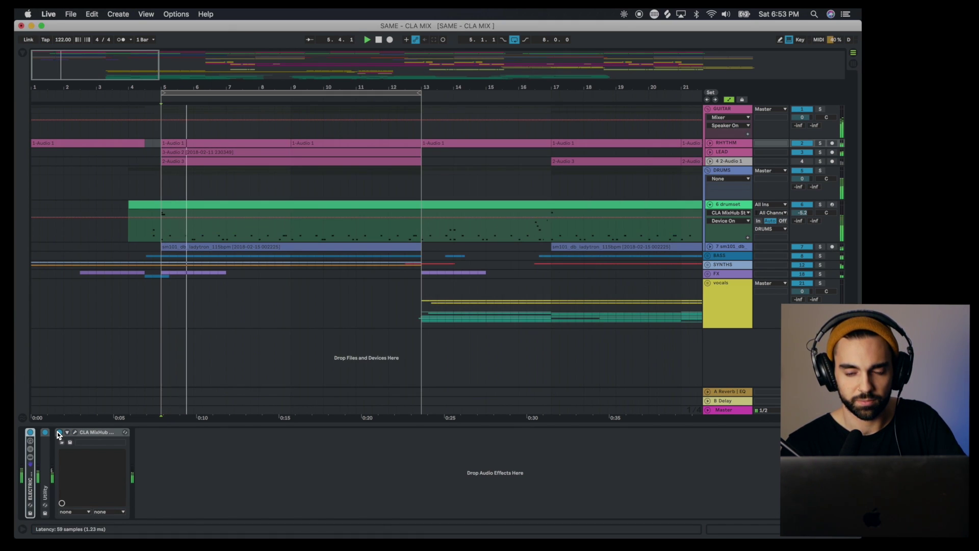